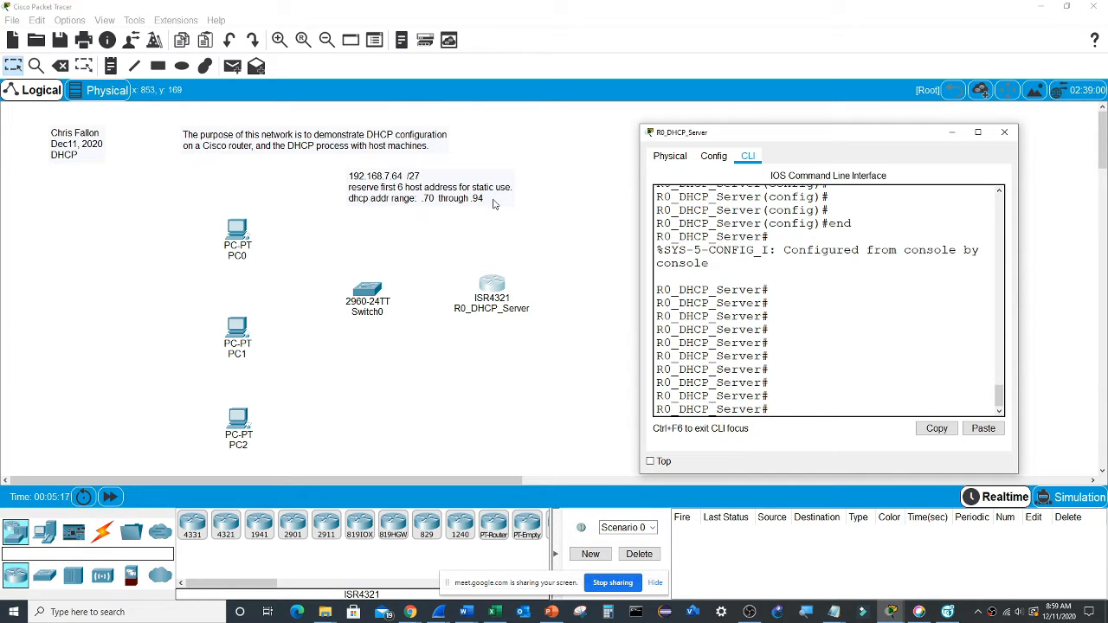
- Add the text note "g0/0/0 .65" to the workspace and position it just above and beside the R0_DHCP_Server router
{"action": "left_click", "coordinate": [547, 256]}
{"action": "left_click", "coordinate": [110, 66]}
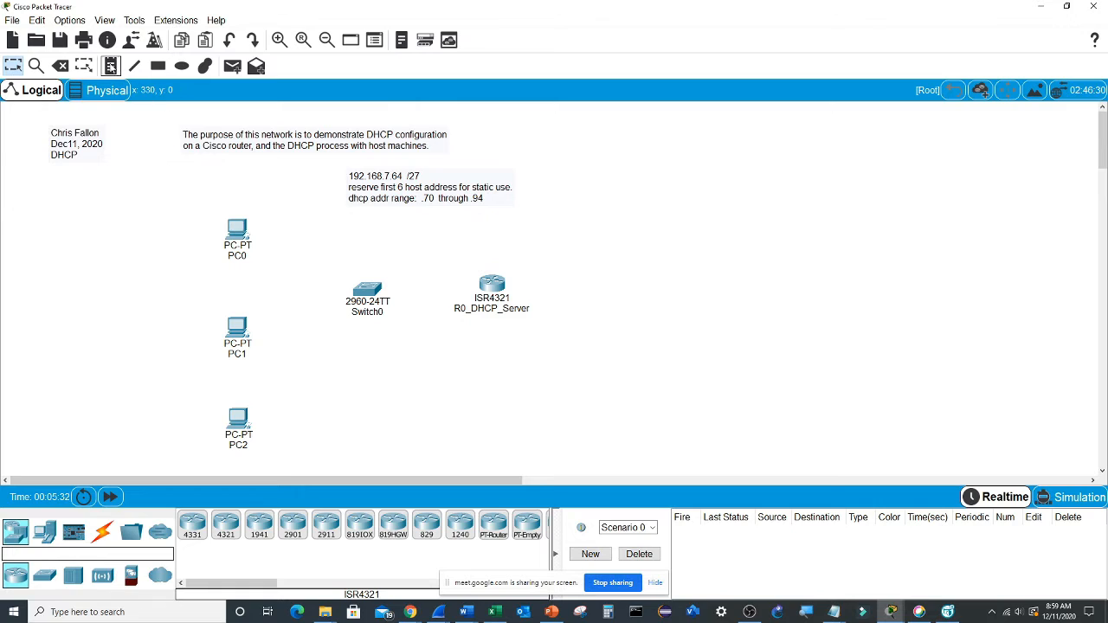
{"action": "left_click", "coordinate": [443, 264]}
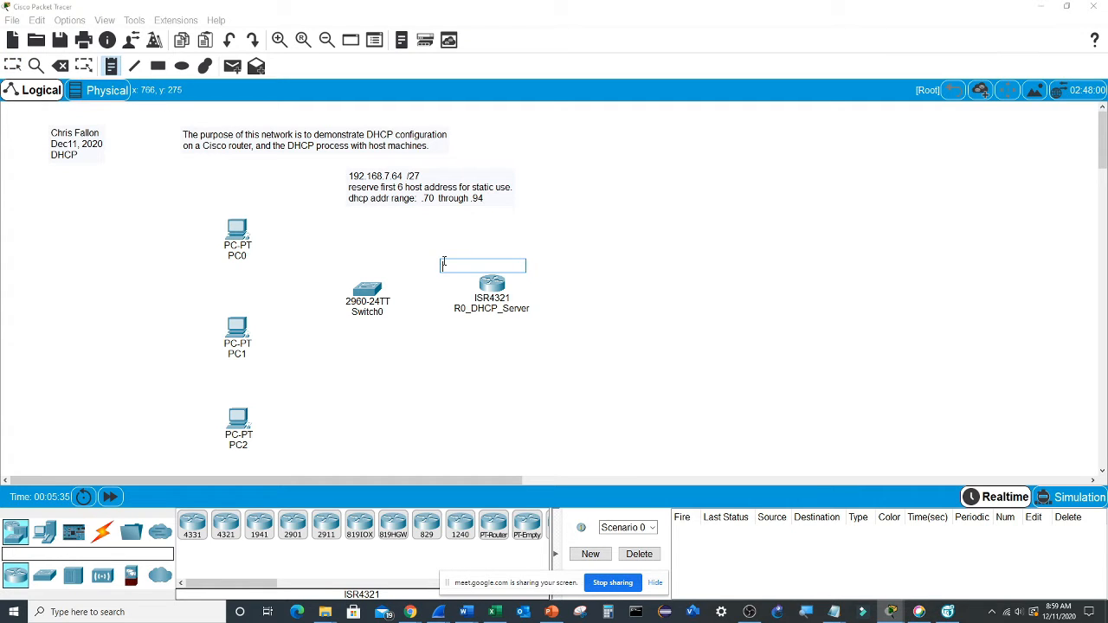
{"action": "type", "text": "."}
{"action": "type", "text": "g0/"}
{"action": "type", "text": "0/0"}
{"action": "type", "text": " .65"}
{"action": "key", "text": "Escape"}
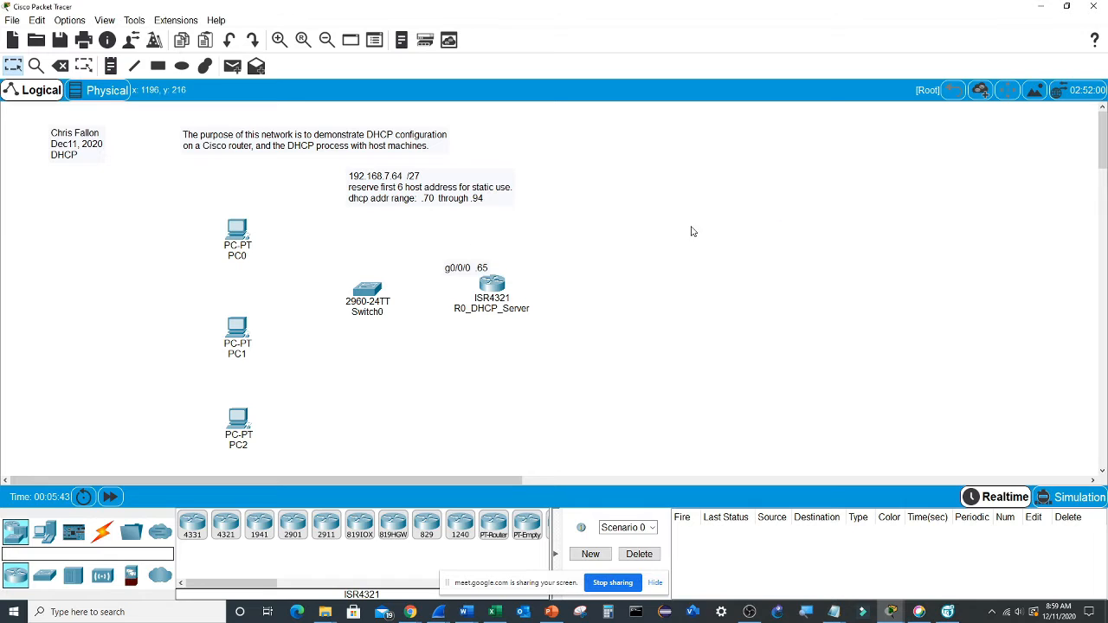
{"action": "left_click_drag", "start_coordinate": [472, 273], "coordinate": [455, 270]}
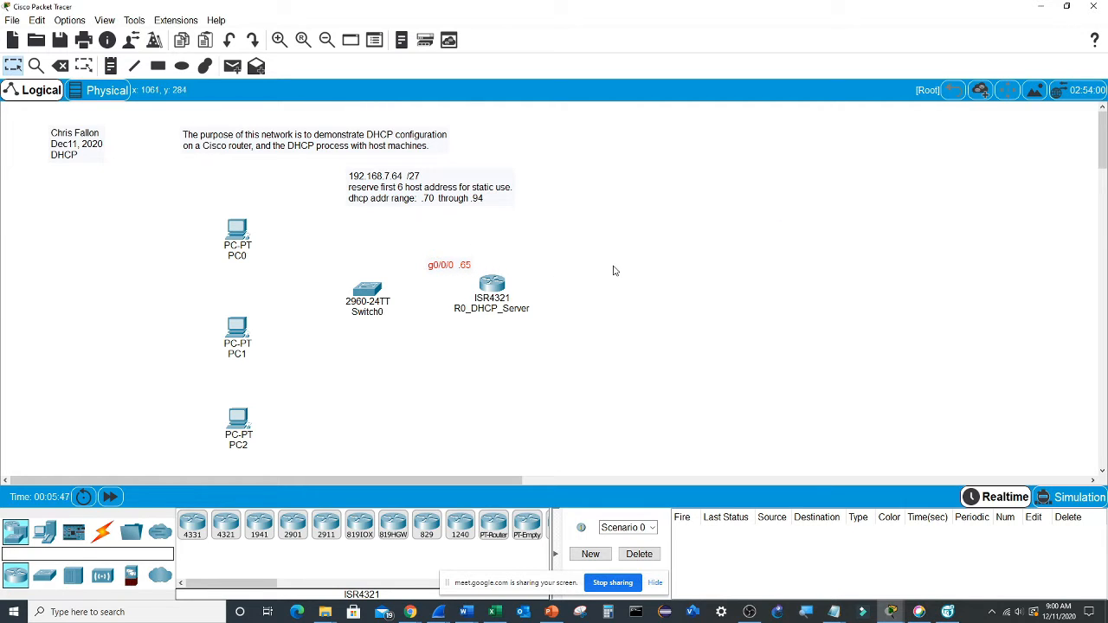
- Enter global configuration mode on R0_DHCP_Server and list the available ip dhcp subcommands
{"action": "type", "text": "i"}
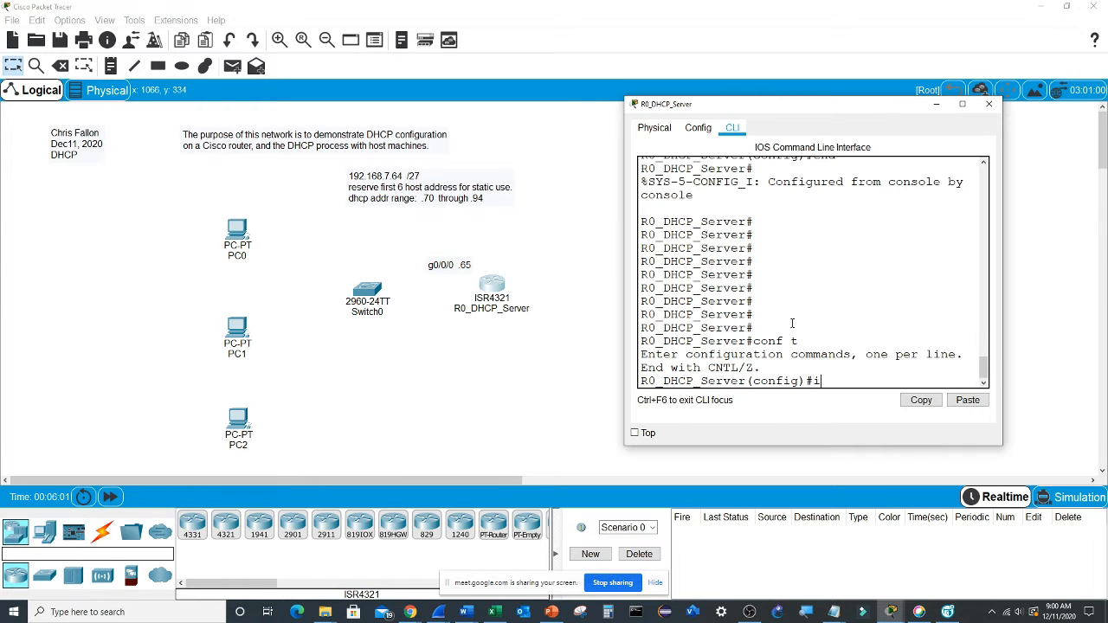
{"action": "type", "text": "p dhcp"}
{"action": "left_click_drag", "start_coordinate": [624, 290], "coordinate": [494, 291]}
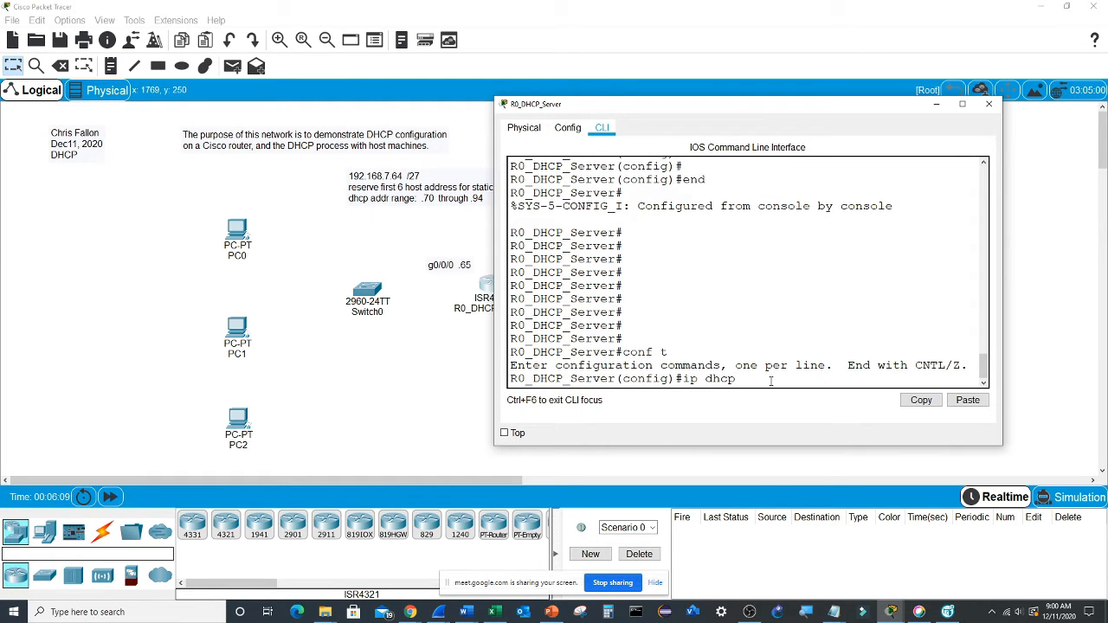
{"action": "type", "text": "?"}
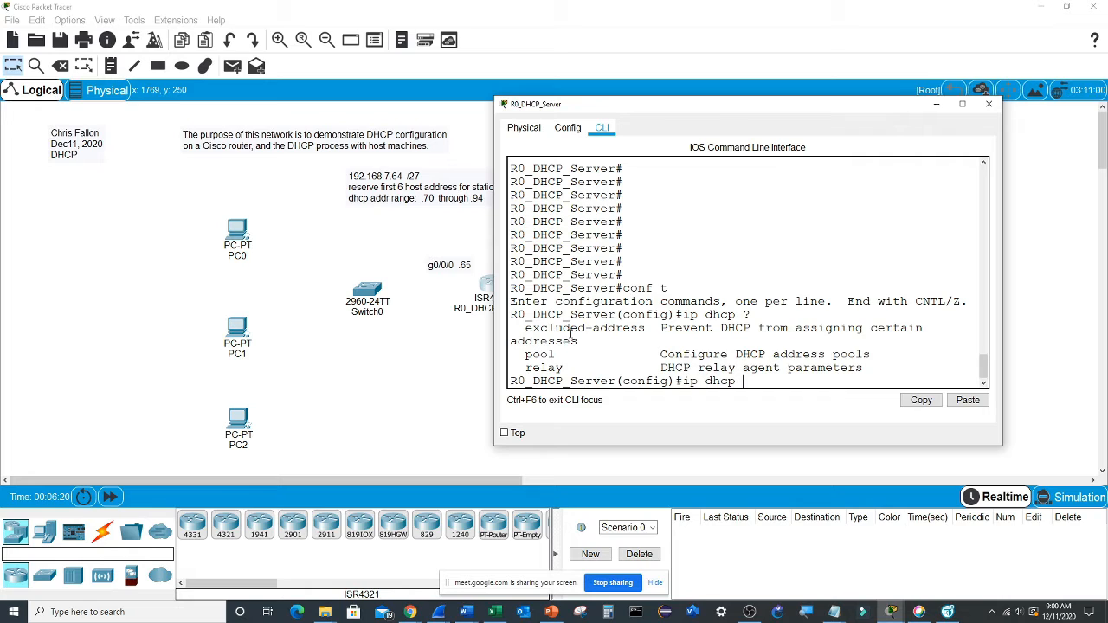
- Exclude addresses 192.168.7.65 through 192.168.7.69 from DHCP assignment on the router
{"action": "type", "text": "ex"}
{"action": "key", "text": "Tab"}
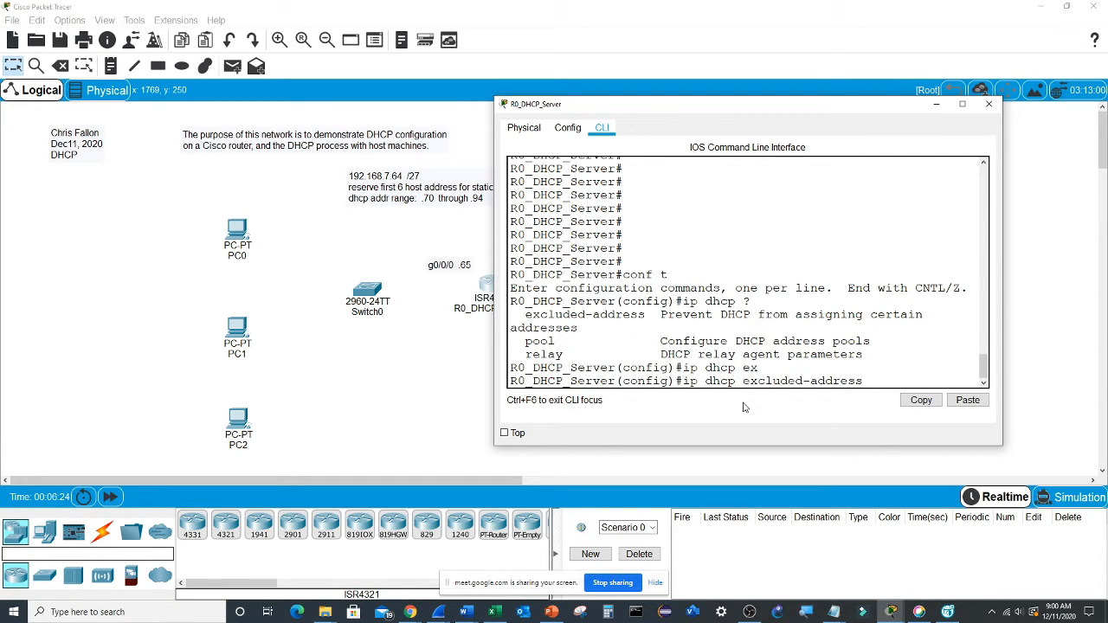
{"action": "type", "text": "192.168.7.65"}
{"action": "left_click_drag", "start_coordinate": [494, 364], "coordinate": [256, 363]}
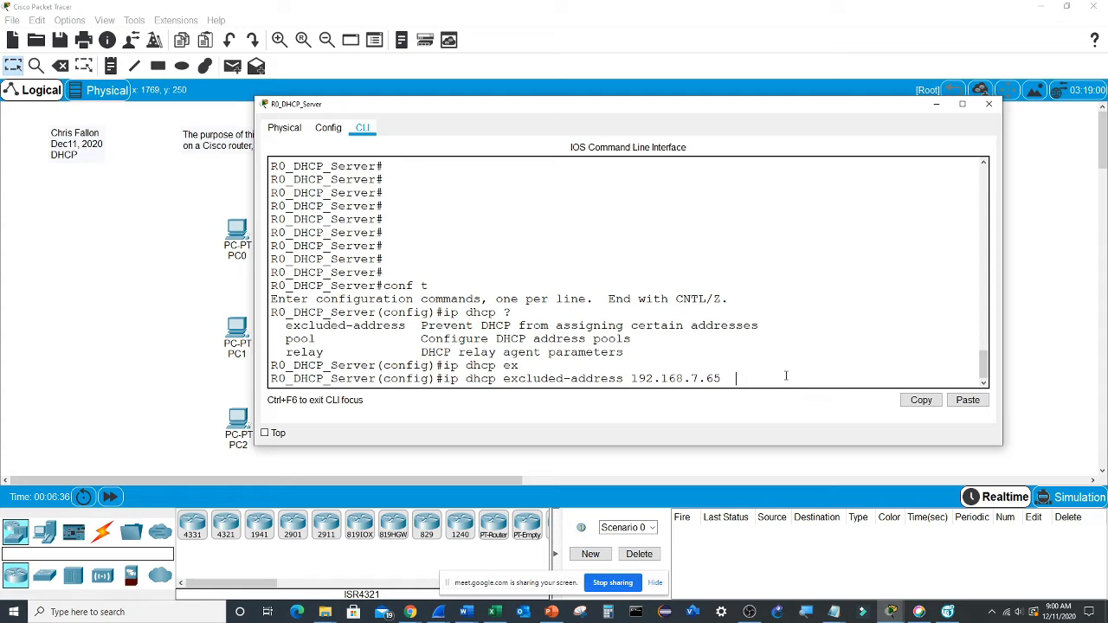
{"action": "type", "text": "192.168.7.69"}
{"action": "key", "text": "Return"}
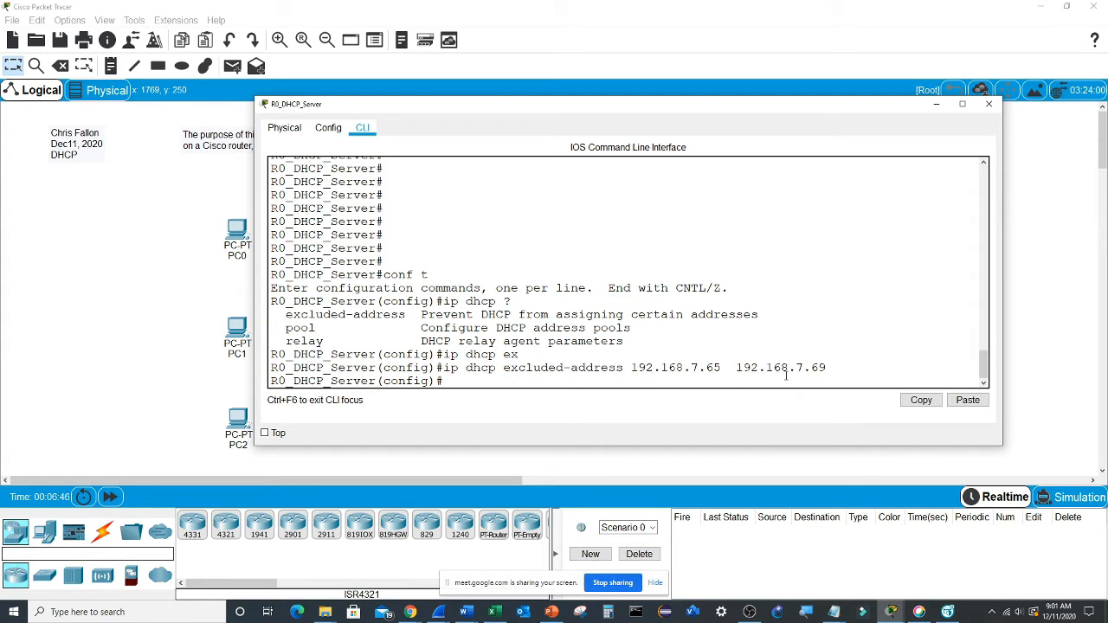
- Create a DHCP pool named Demo_Pool_1 on the router, checking the pool command's syntax help
{"action": "type", "text": "ip dhcp pool ?"}
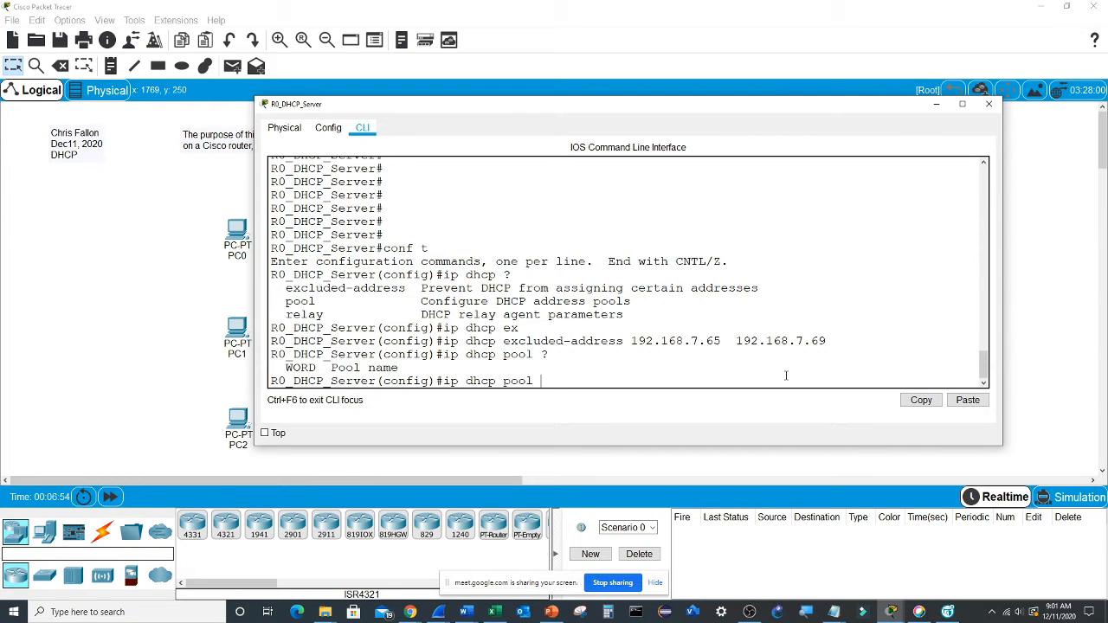
{"action": "type", "text": "Demo_Pool_1"}
{"action": "key", "text": "Return"}
- List the pool's configuration commands and set its network to 192.168.7.64 with mask 255.255.255.224
{"action": "type", "text": "?"}
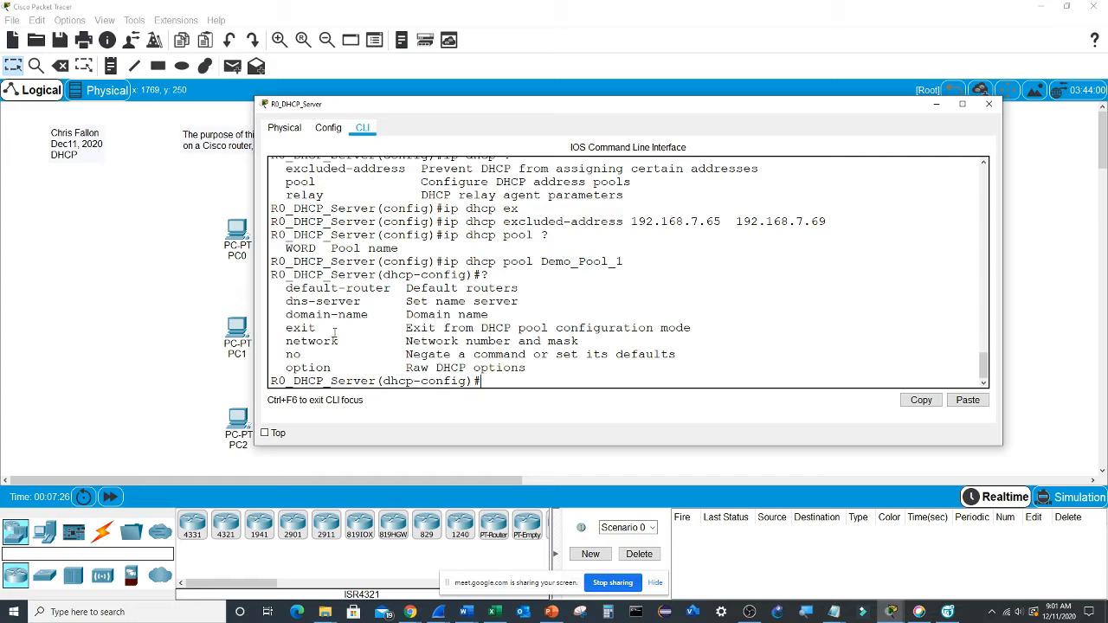
{"action": "left_click_drag", "start_coordinate": [317, 342], "coordinate": [613, 345]}
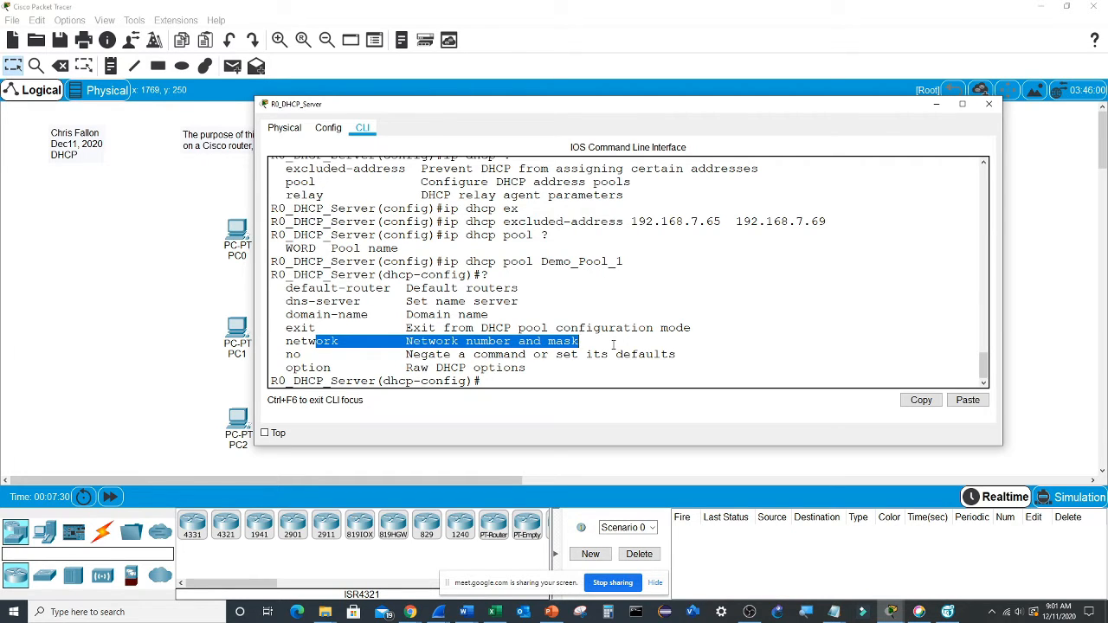
{"action": "type", "text": "network"}
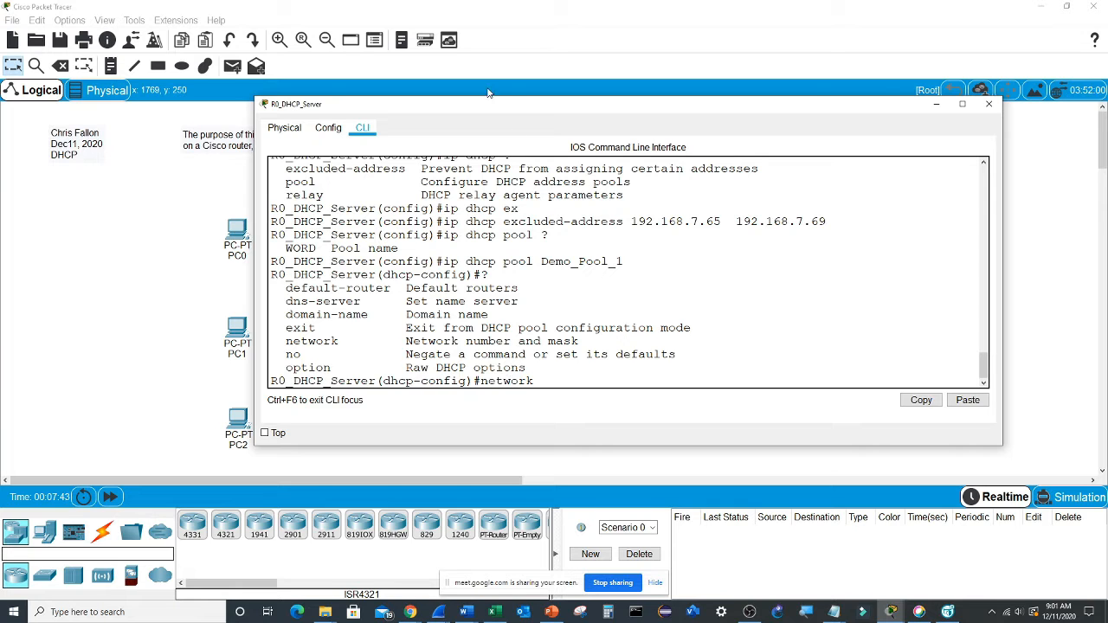
{"action": "mouse_move", "coordinate": [496, 113]}
{"action": "left_mouse_down"}
{"action": "mouse_move", "coordinate": [470, 217]}
{"action": "mouse_move", "coordinate": [487, 112]}
{"action": "left_mouse_up"}
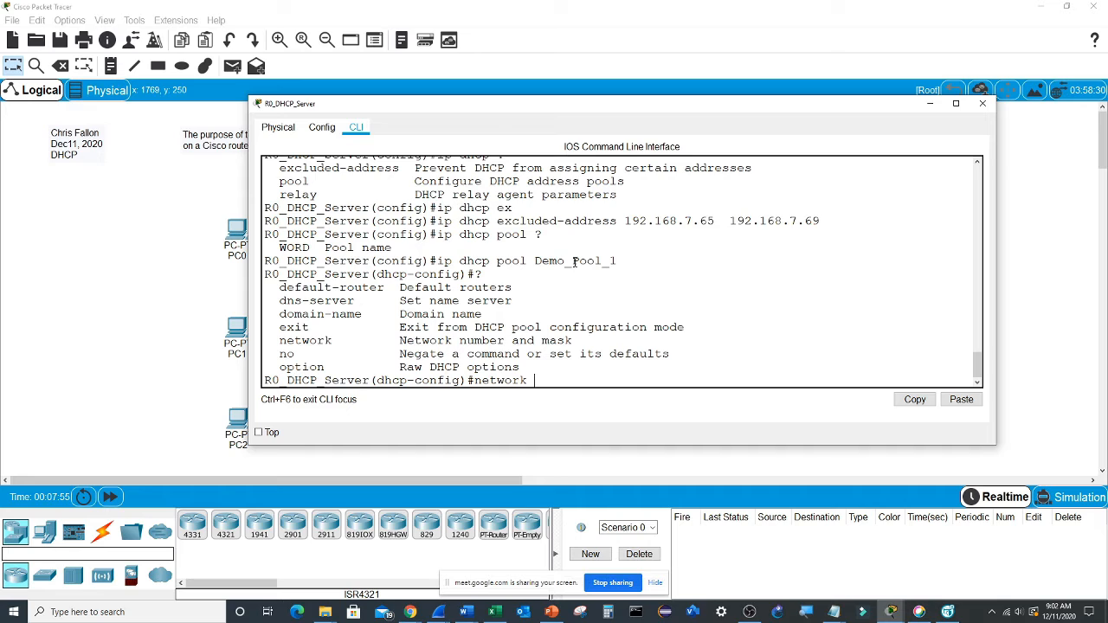
{"action": "type", "text": "192.168.7.64  255.255.255.224"}
{"action": "key", "text": "Return"}
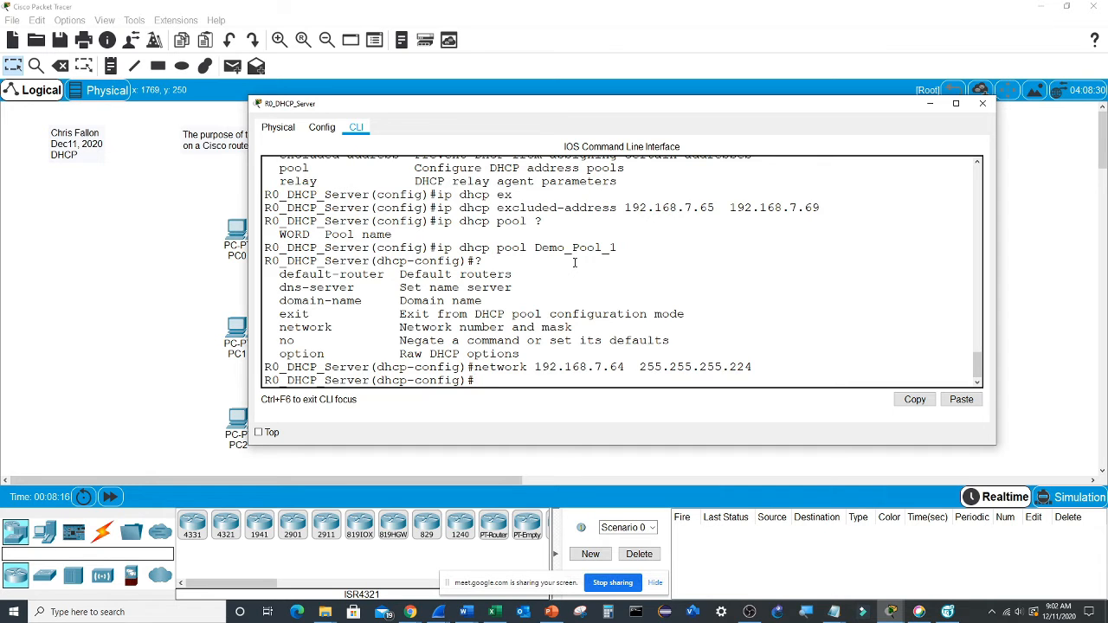
- Set the pool's default router to 192.168.7.65 and exit DHCP pool configuration
{"action": "type", "text": "def"}
{"action": "key", "text": "Tab"}
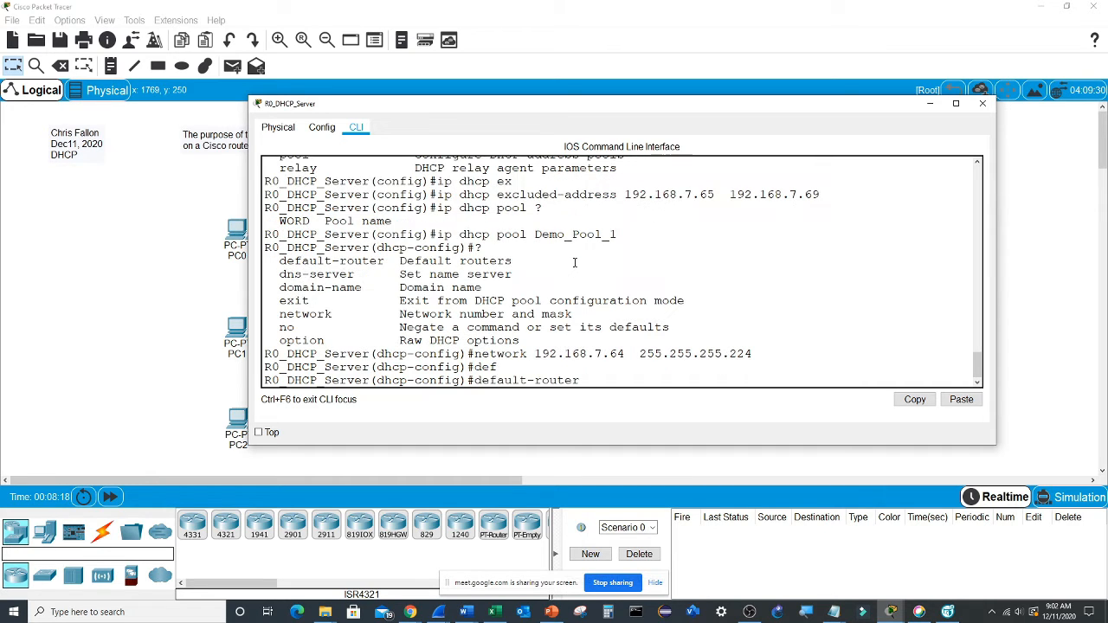
{"action": "type", "text": "192.168.7.65"}
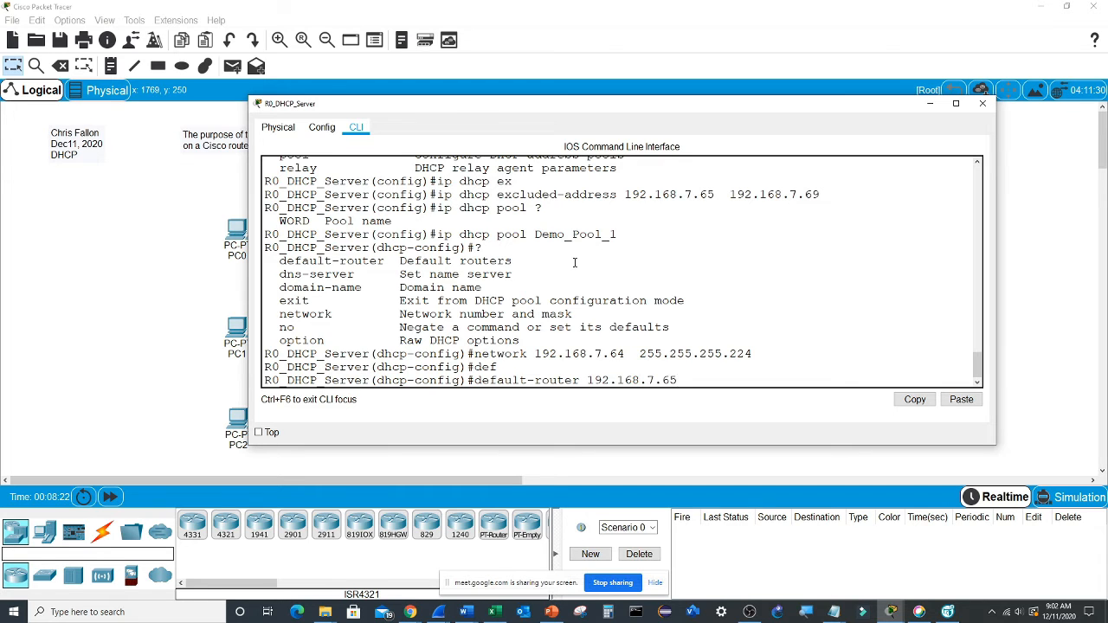
{"action": "key", "text": "Return"}
{"action": "type", "text": "exit"}
{"action": "key", "text": "Return"}
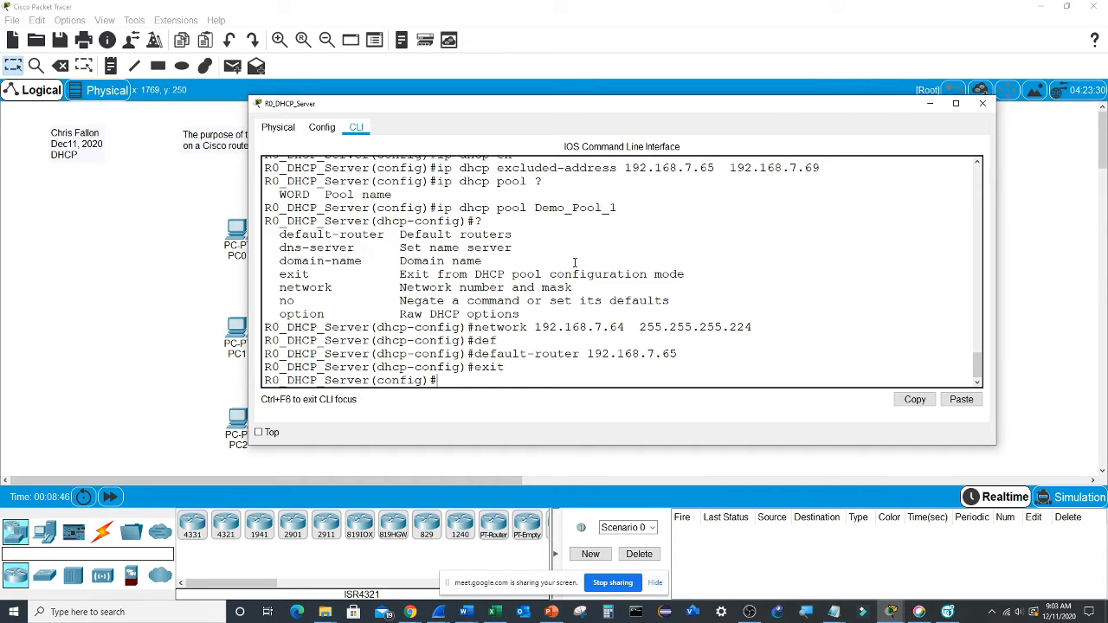
- Assign IP address 192.168.7.65 with mask 255.255.255.224 to the router's interface g0/0/0
{"action": "type", "text": "int g0/0/0"}
{"action": "key", "text": "Return"}
{"action": "type", "text": "i"}
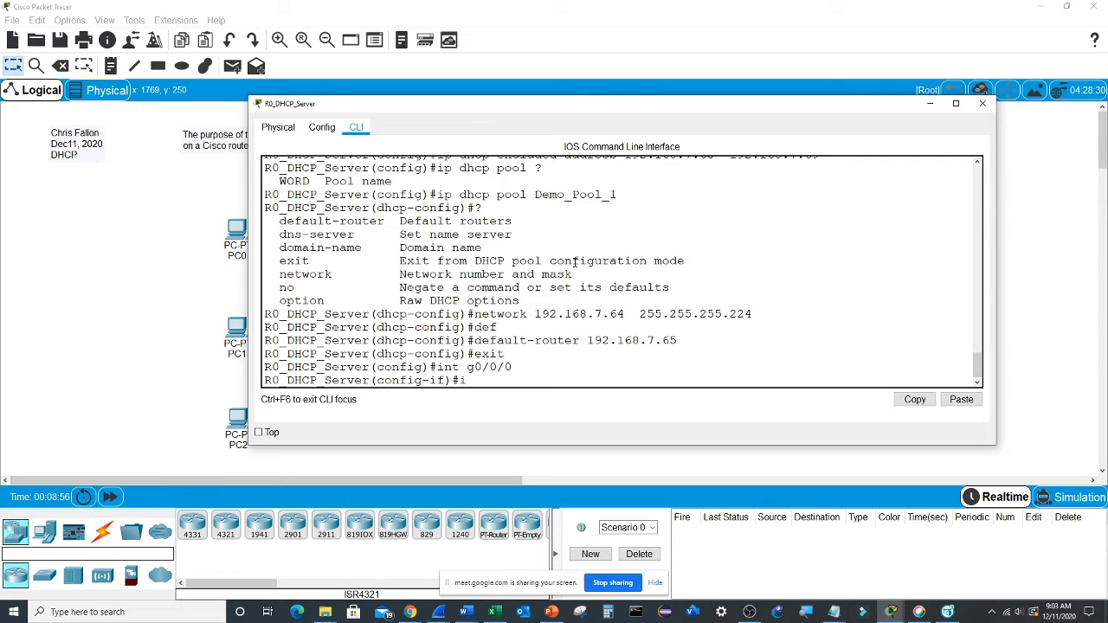
{"action": "type", "text": "p address 192.168.7.65  255"}
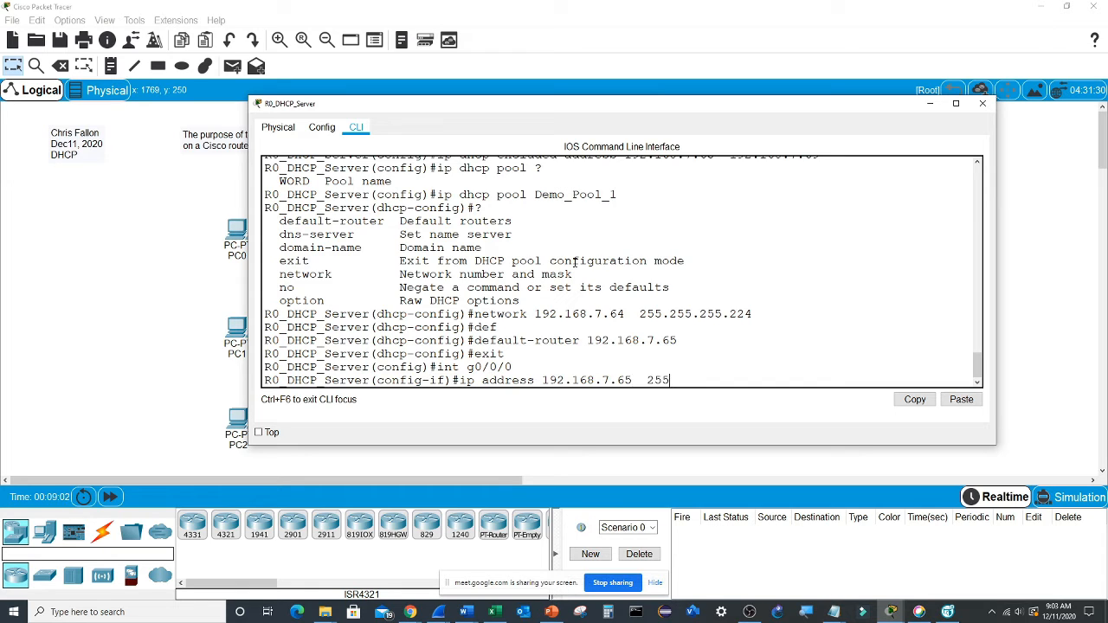
{"action": "type", "text": ".255.255.224"}
{"action": "key", "text": "Return"}
- Enable interface g0/0/0 with no shut and end configuration mode
{"action": "type", "text": "no shut"}
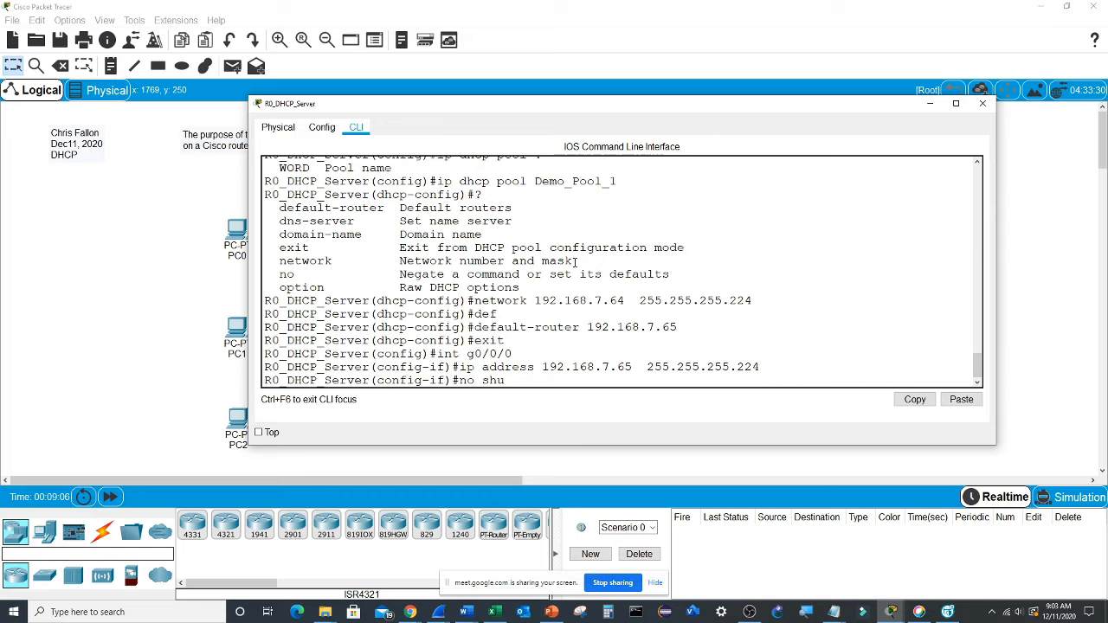
{"action": "key", "text": "Return"}
{"action": "key", "text": "Return"}
{"action": "key", "text": "Return"}
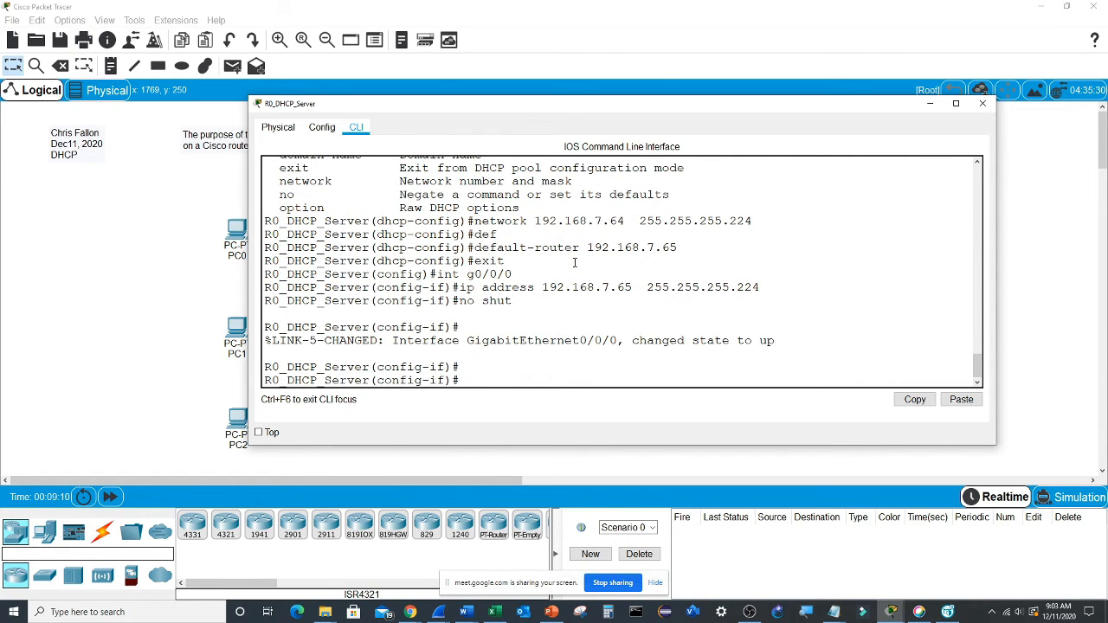
{"action": "type", "text": "end"}
{"action": "key", "text": "Return"}
- Display the router's running configuration and examine the excluded-address, Demo_Pool_1 and GigabitEthernet0/0/0 entries
{"action": "type", "text": "sho run"}
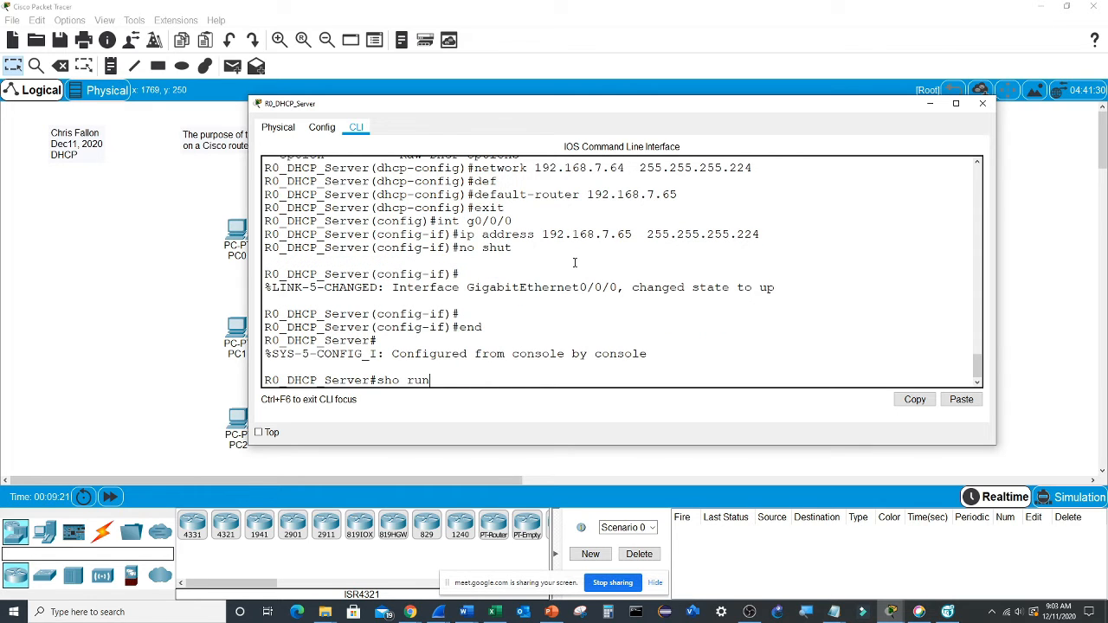
{"action": "key", "text": "Return"}
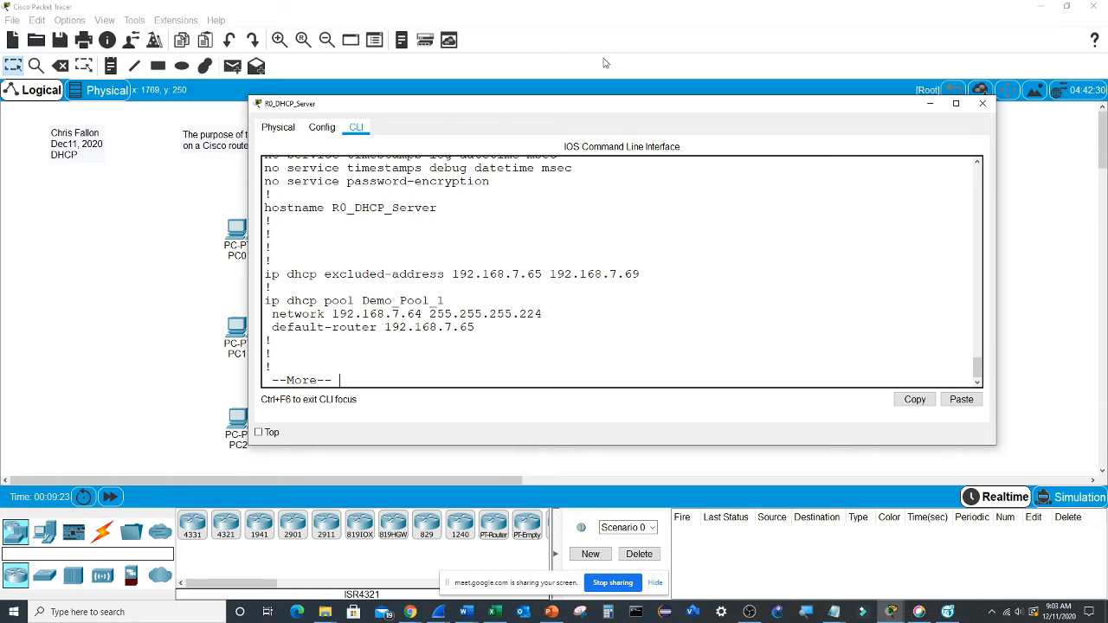
{"action": "left_click_drag", "start_coordinate": [623, 92], "coordinate": [617, 3]}
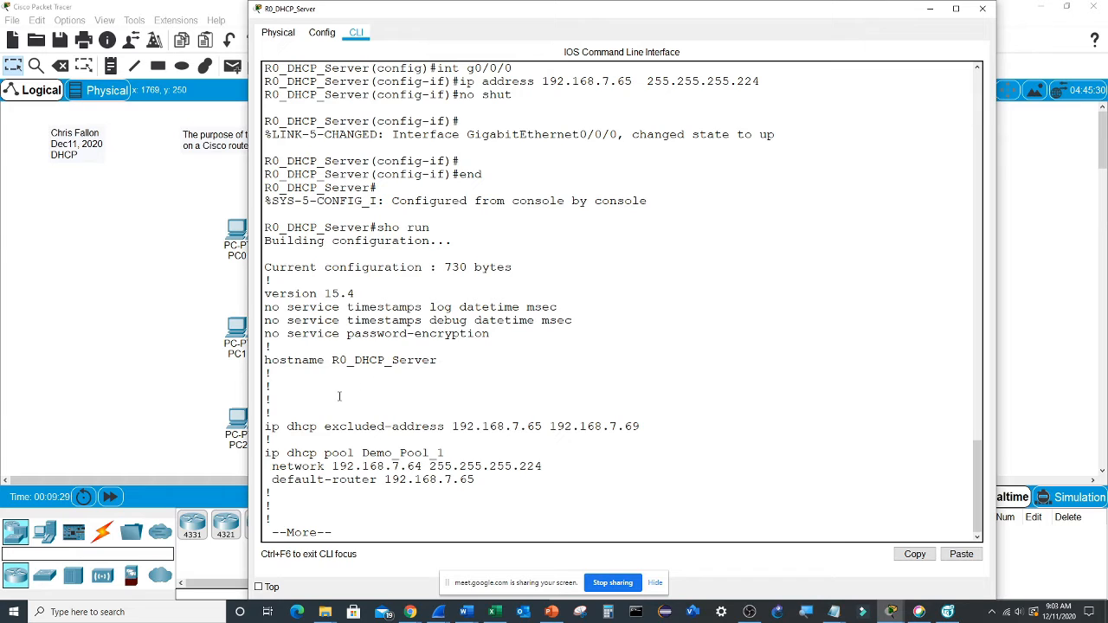
{"action": "left_click_drag", "start_coordinate": [268, 426], "coordinate": [652, 422]}
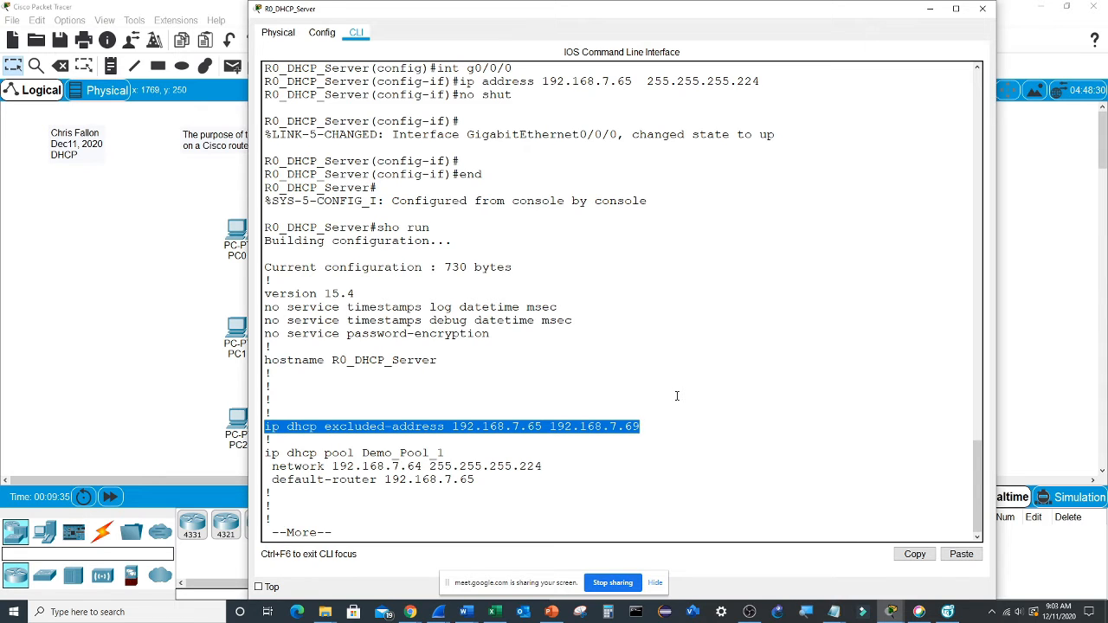
{"action": "left_click_drag", "start_coordinate": [267, 453], "coordinate": [494, 478]}
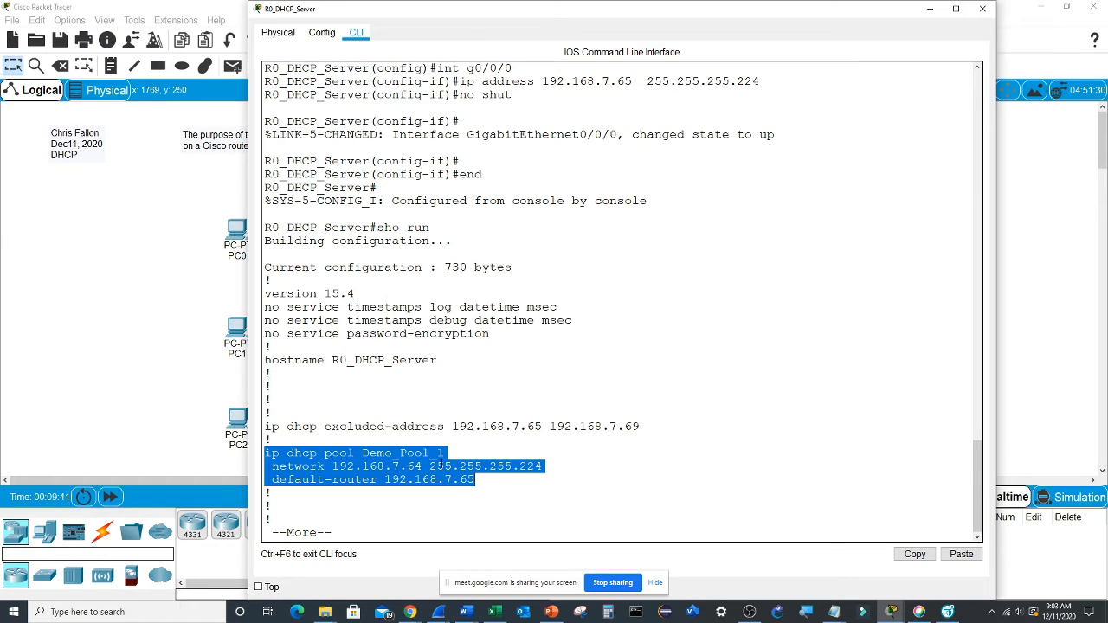
{"action": "left_click", "coordinate": [495, 482]}
{"action": "key", "text": "space"}
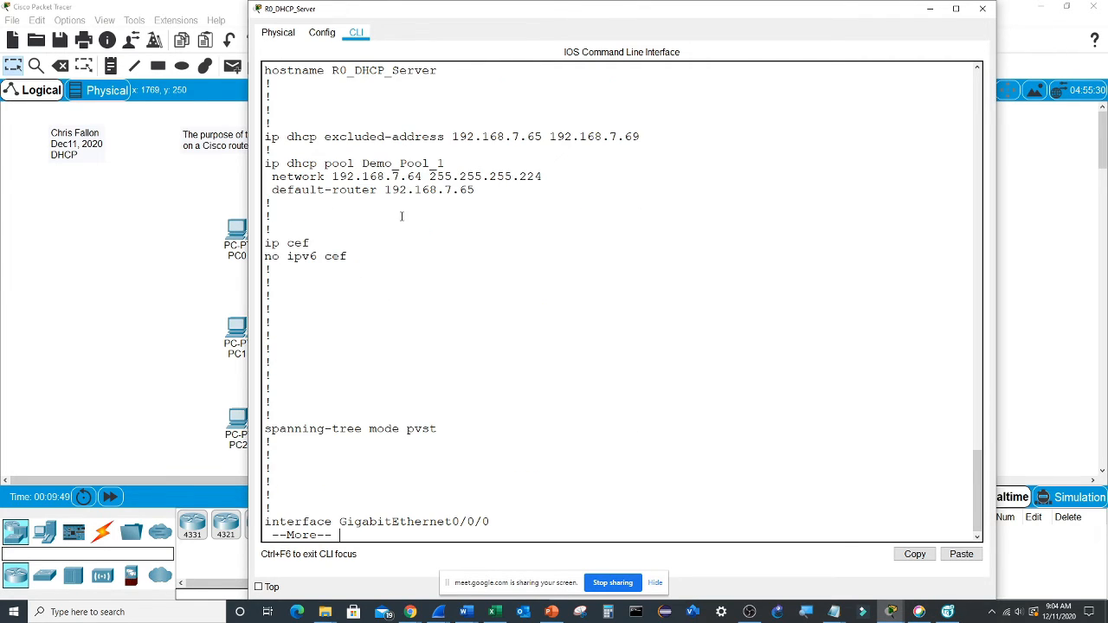
{"action": "key", "text": "space"}
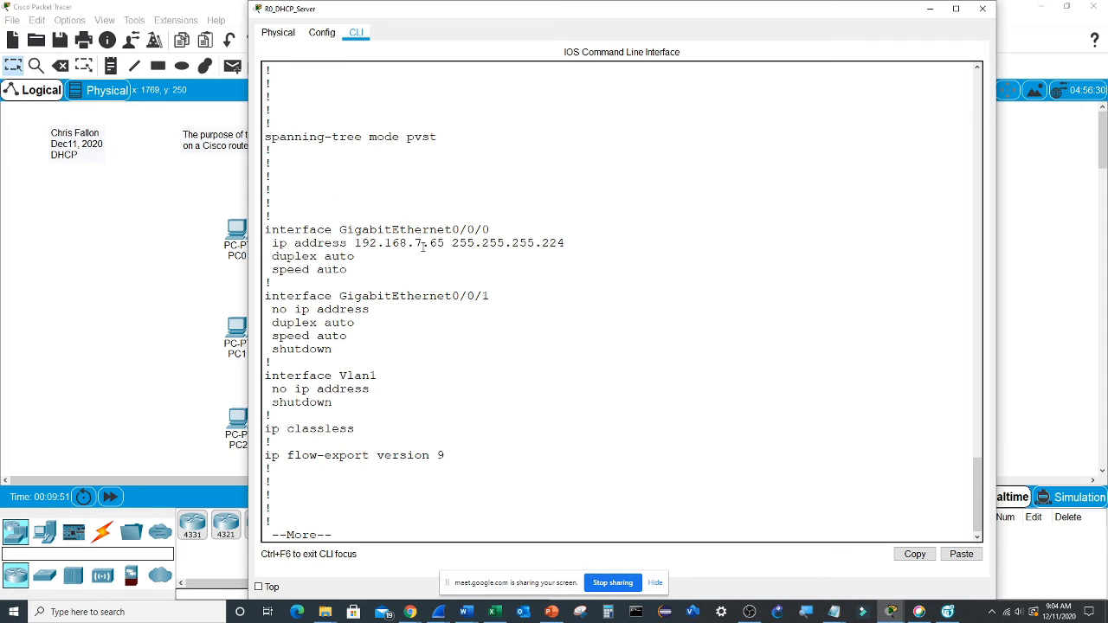
{"action": "left_click_drag", "start_coordinate": [264, 229], "coordinate": [603, 267]}
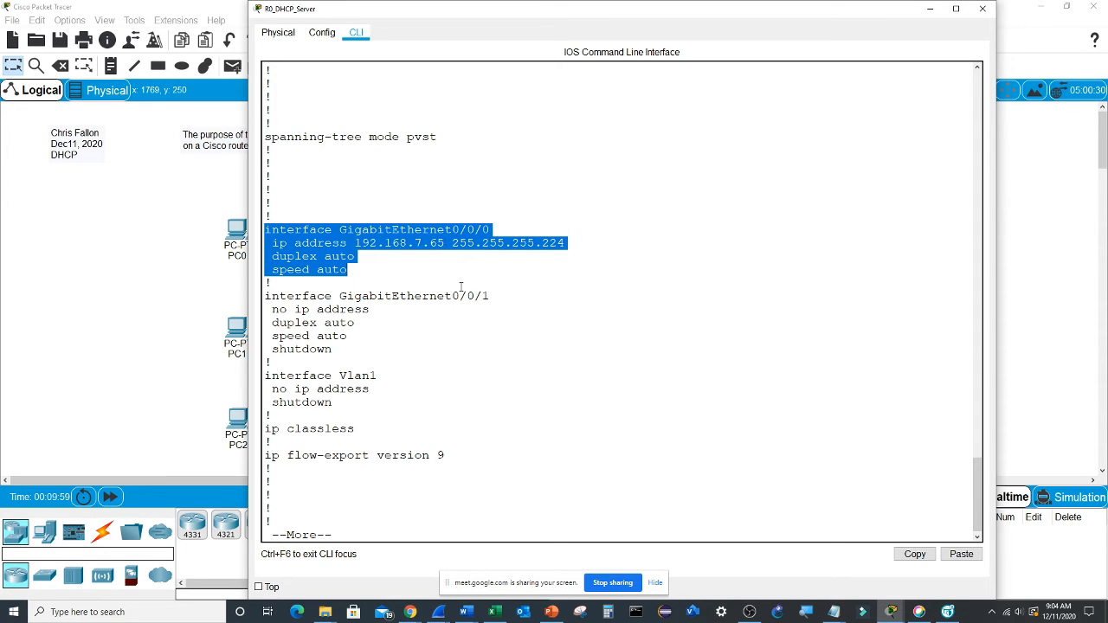
{"action": "key", "text": "space"}
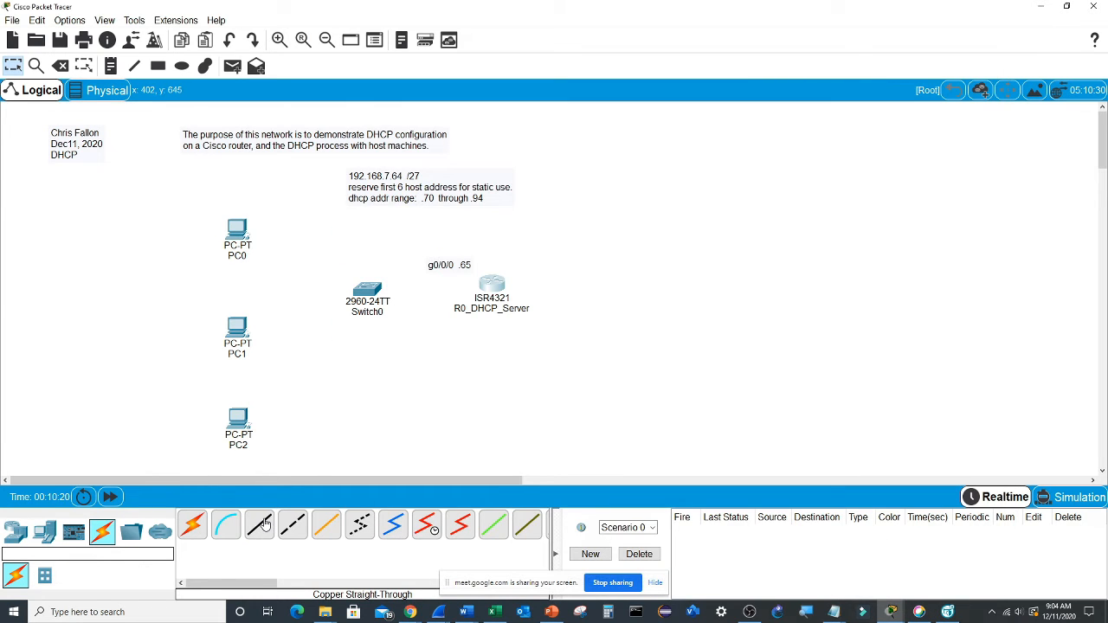
- Connect PC0's FastEthernet0 to Switch0's FastEthernet0/1 with a copper straight-through cable
{"action": "left_click", "coordinate": [264, 523]}
{"action": "left_click", "coordinate": [237, 229]}
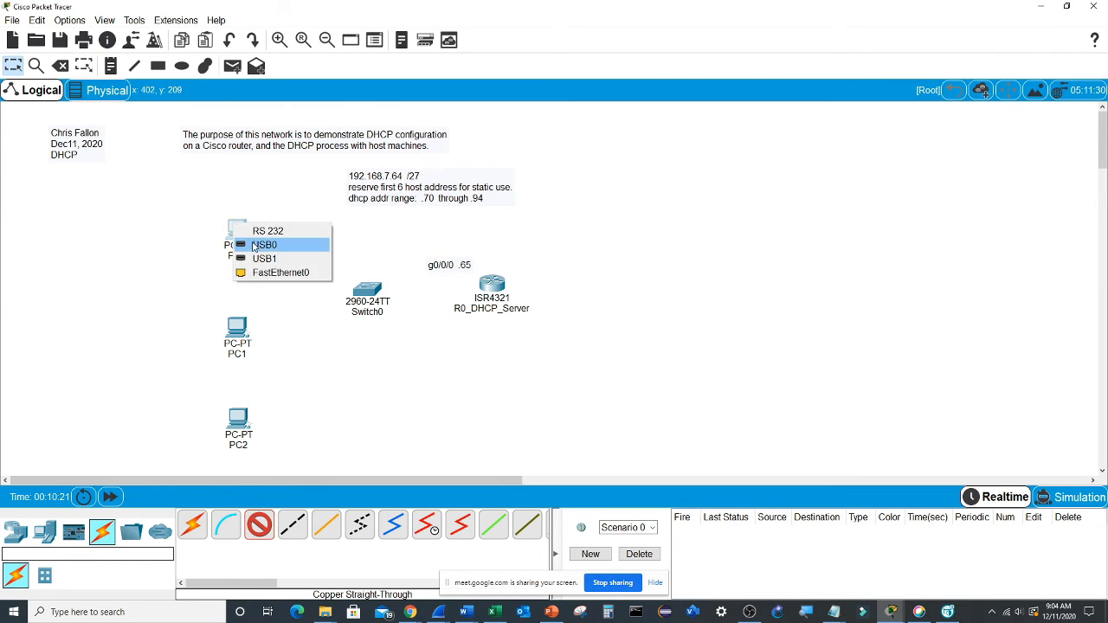
{"action": "left_click", "coordinate": [288, 275]}
{"action": "left_click", "coordinate": [360, 292]}
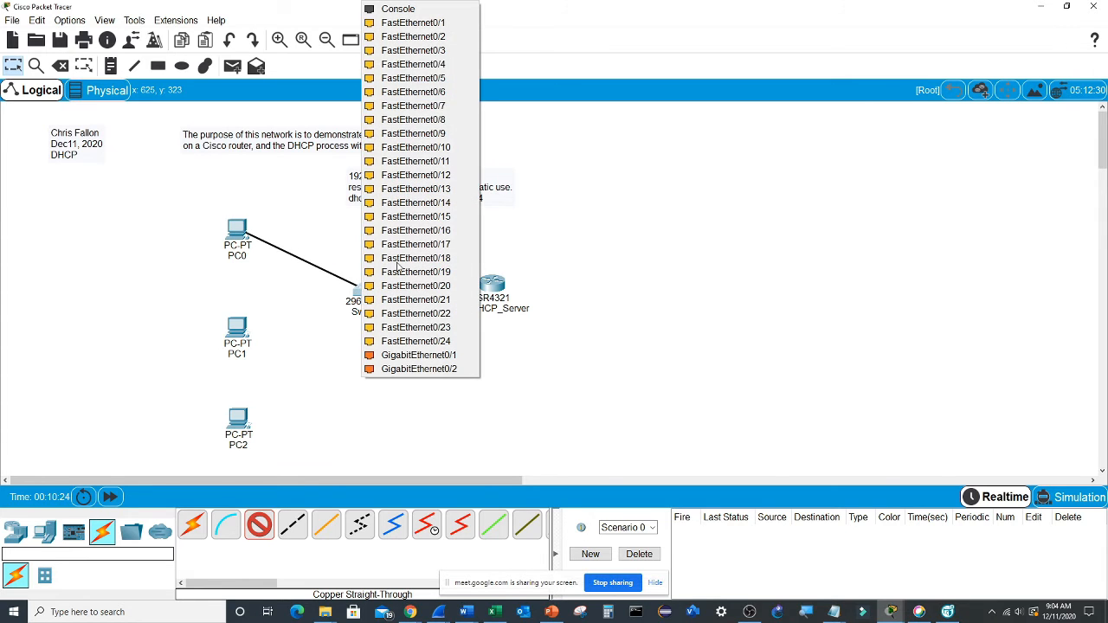
{"action": "left_click", "coordinate": [424, 22]}
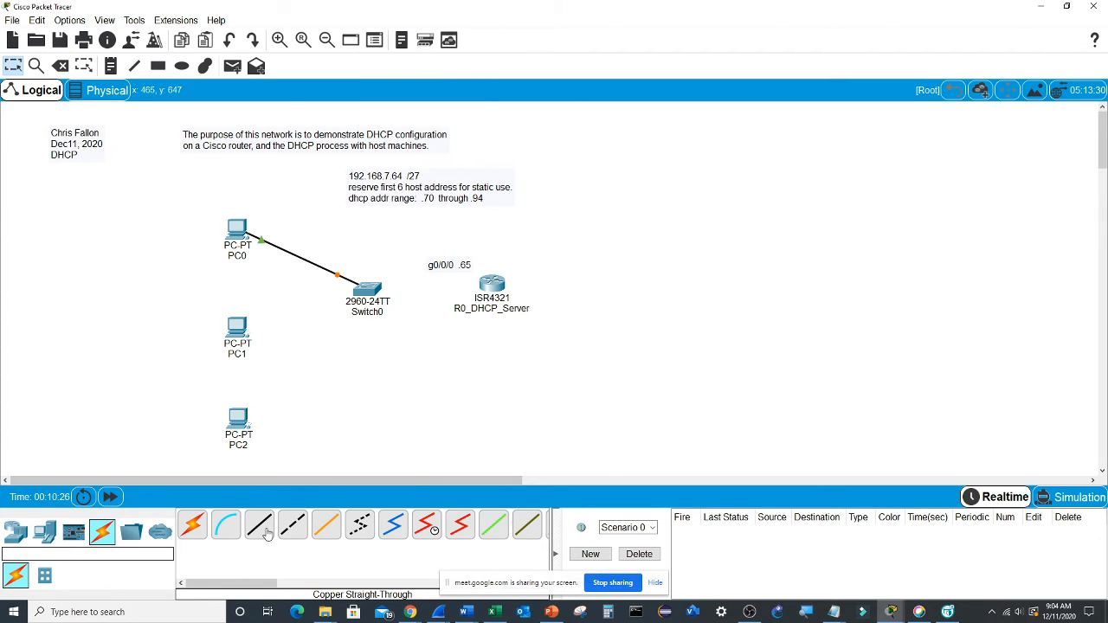
- Connect PC1's FastEthernet0 to Switch0's FastEthernet0/2 with a copper straight-through cable
{"action": "left_click", "coordinate": [259, 525]}
{"action": "left_click", "coordinate": [240, 327]}
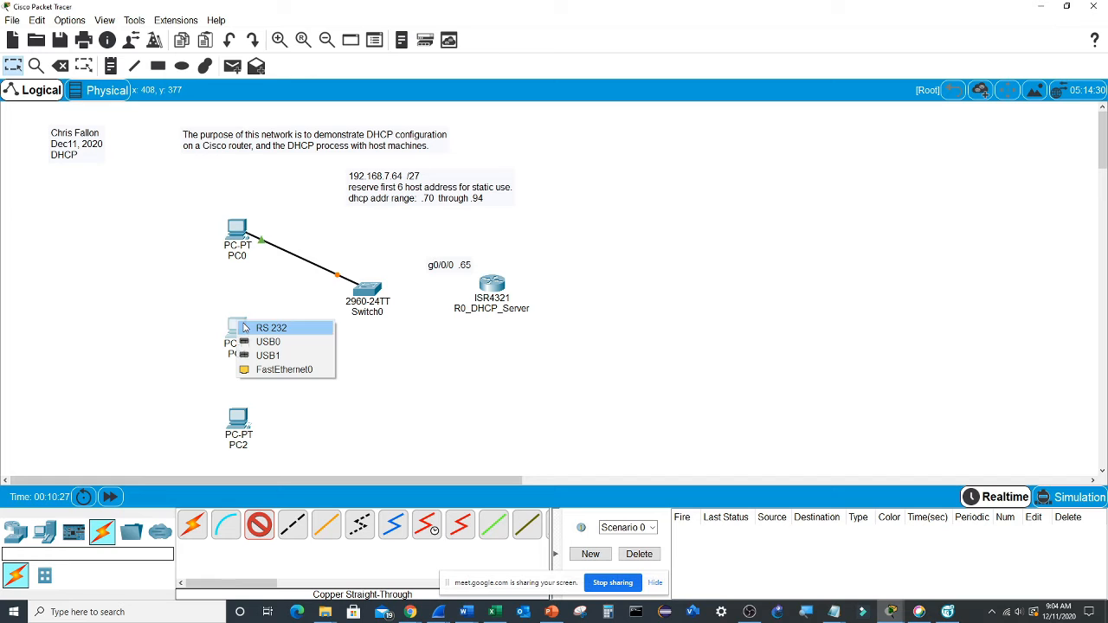
{"action": "left_click", "coordinate": [317, 371]}
{"action": "left_click", "coordinate": [364, 296]}
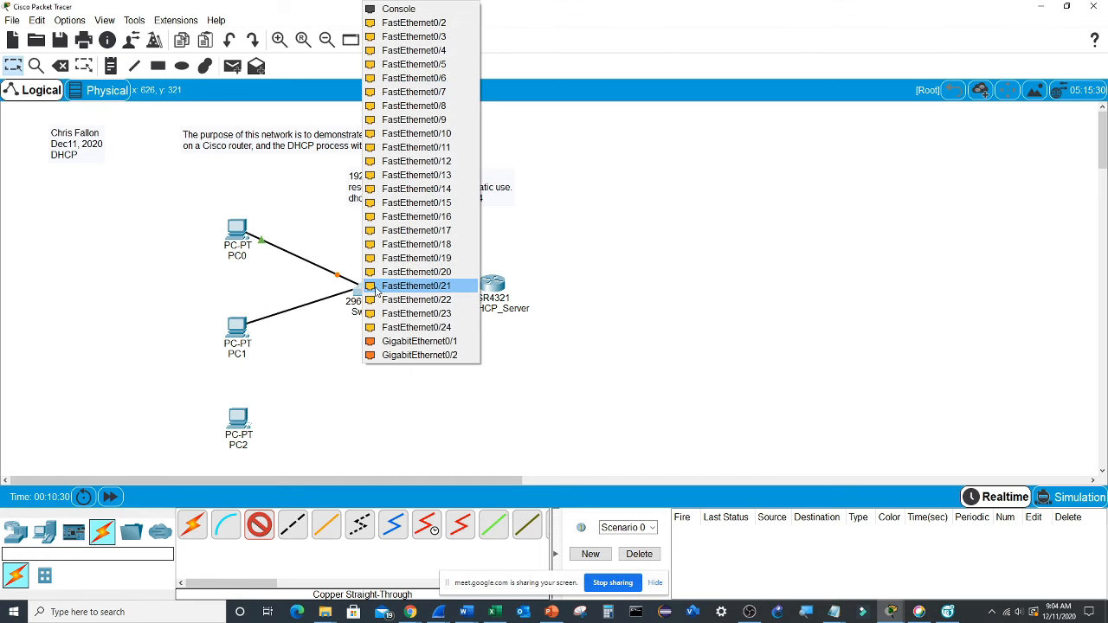
{"action": "left_click", "coordinate": [420, 26]}
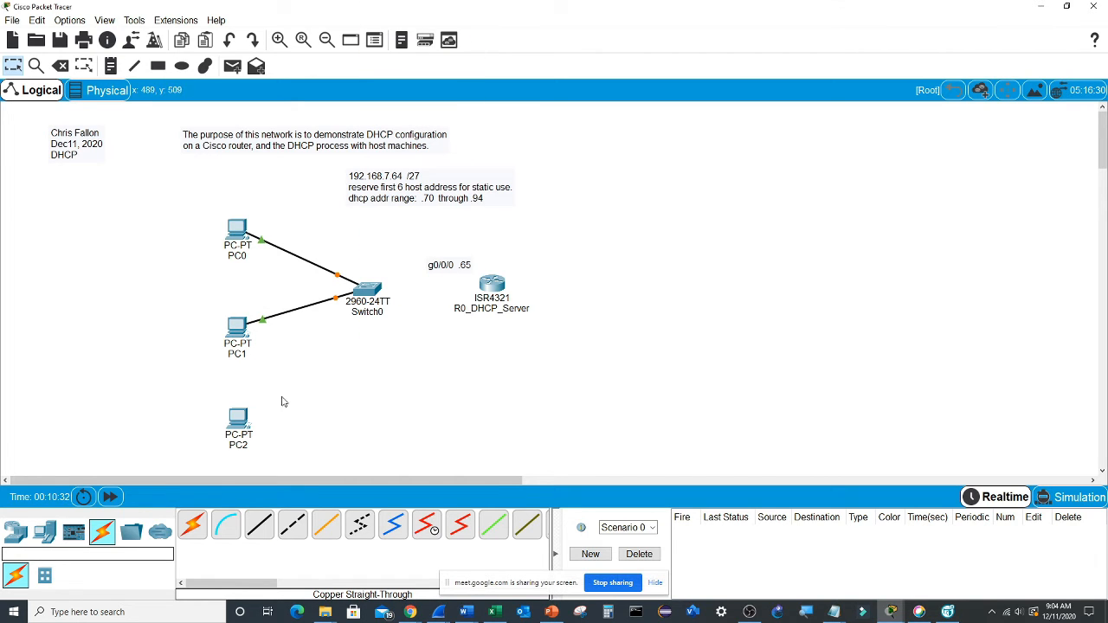
- Connect PC2's FastEthernet0 to Switch0's FastEthernet0/3 with a copper straight-through cable
{"action": "left_click", "coordinate": [258, 525]}
{"action": "left_click", "coordinate": [240, 419]}
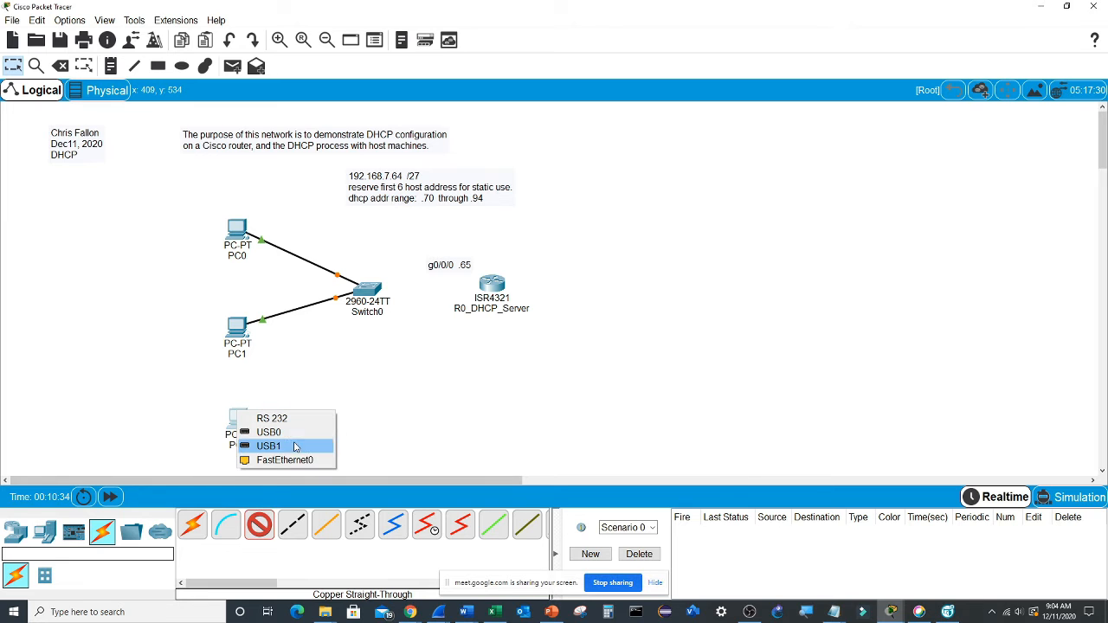
{"action": "left_click", "coordinate": [275, 461]}
{"action": "left_click", "coordinate": [358, 293]}
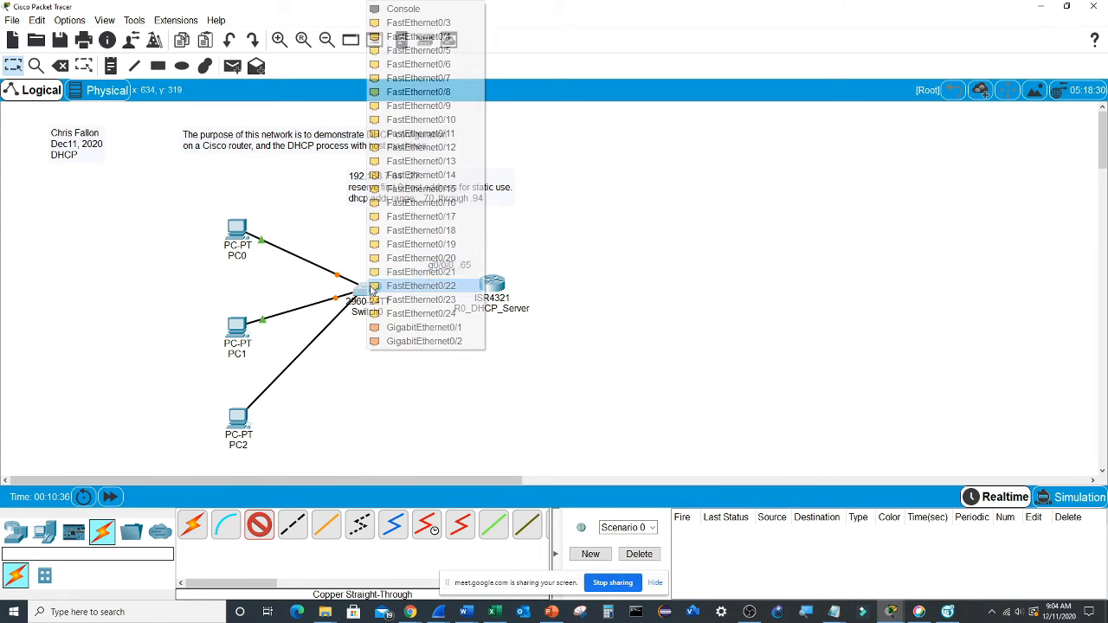
{"action": "left_click", "coordinate": [406, 22]}
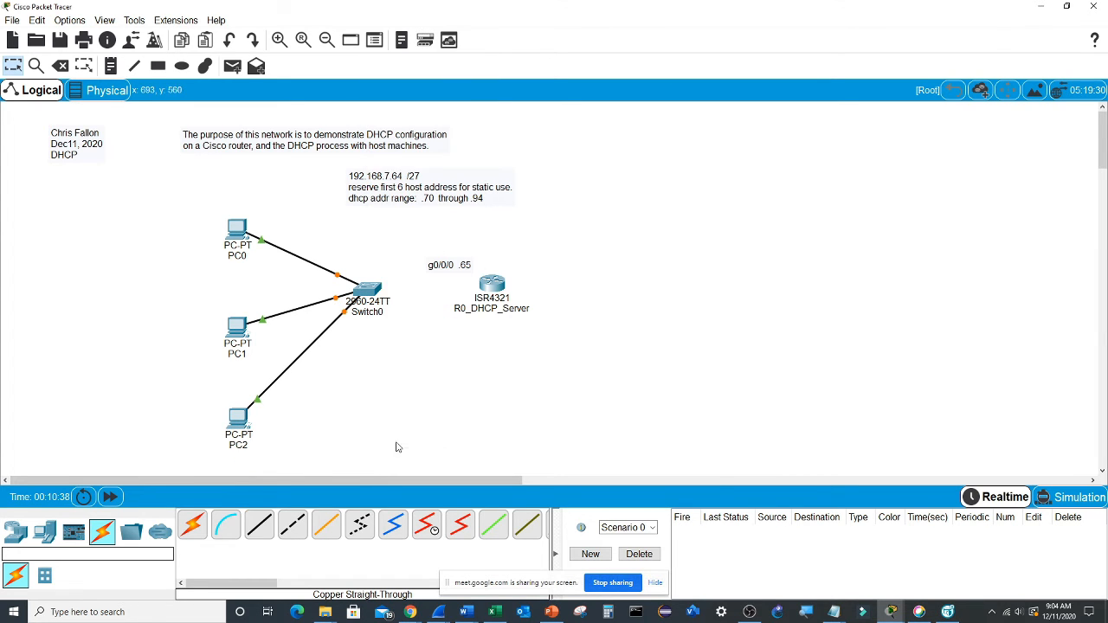
- Connect Switch0 to GigabitEthernet0/0/0 on R0_DHCP_Server with a copper straight-through cable
{"action": "left_click", "coordinate": [258, 525]}
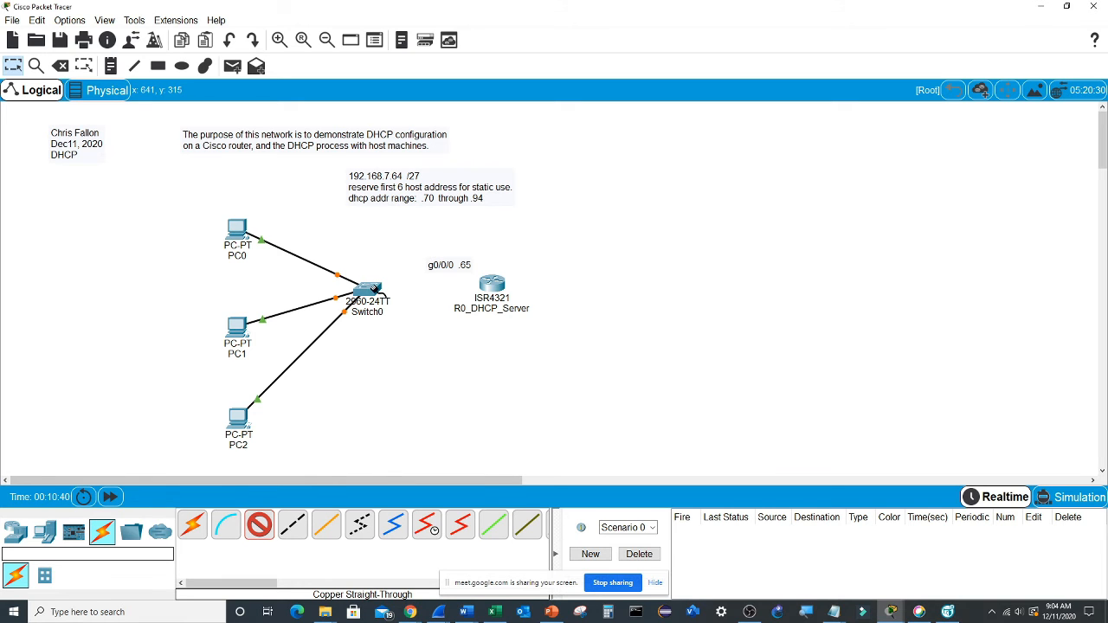
{"action": "left_click", "coordinate": [367, 292]}
{"action": "left_click", "coordinate": [405, 303]}
{"action": "left_click", "coordinate": [492, 284]}
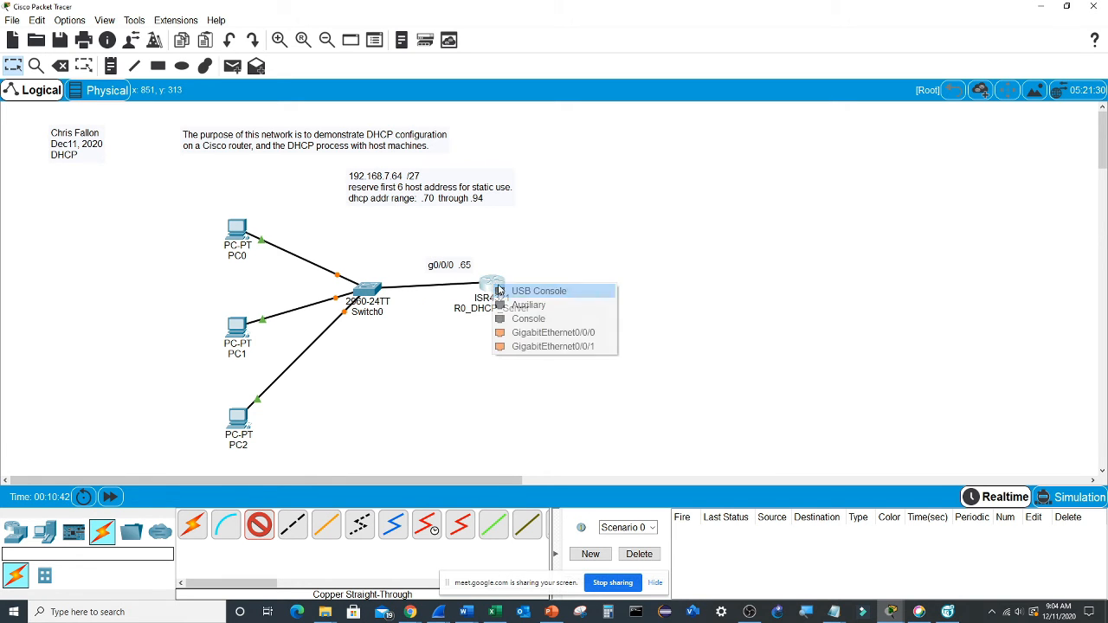
{"action": "left_click", "coordinate": [553, 334]}
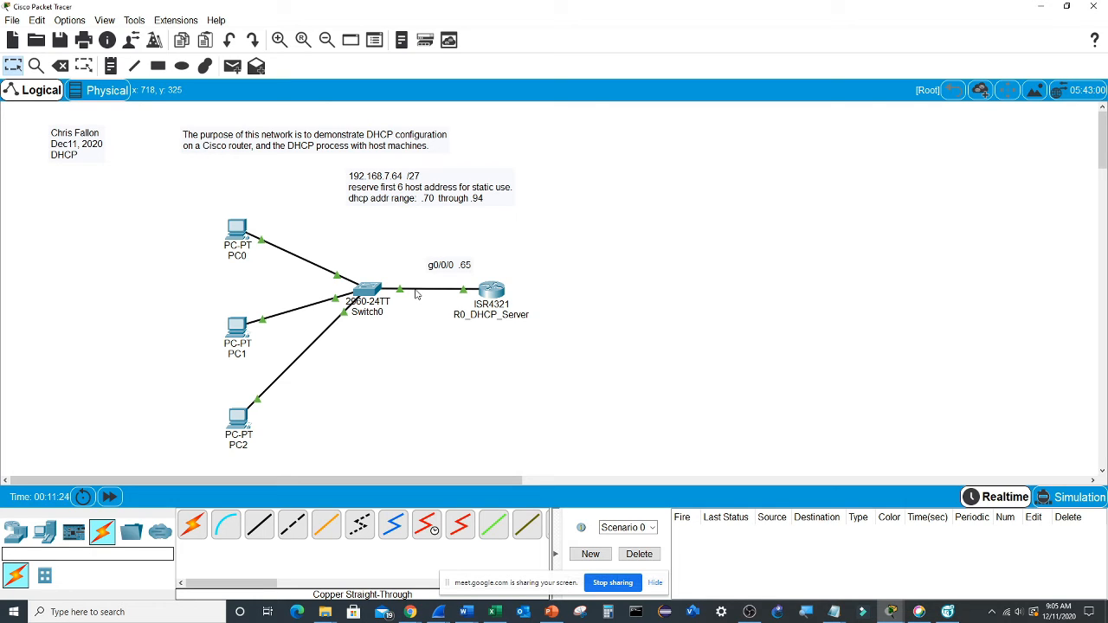
- Set PC0's IP configuration on FastEthernet0 to DHCP and minimize its window
{"action": "left_click", "coordinate": [238, 227]}
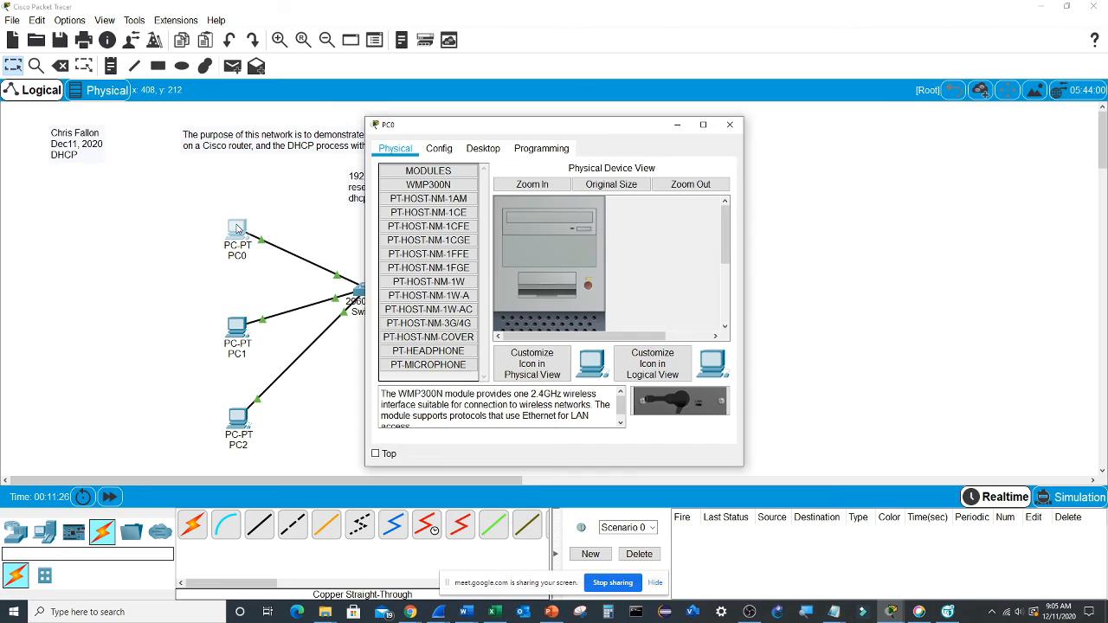
{"action": "left_click", "coordinate": [483, 148]}
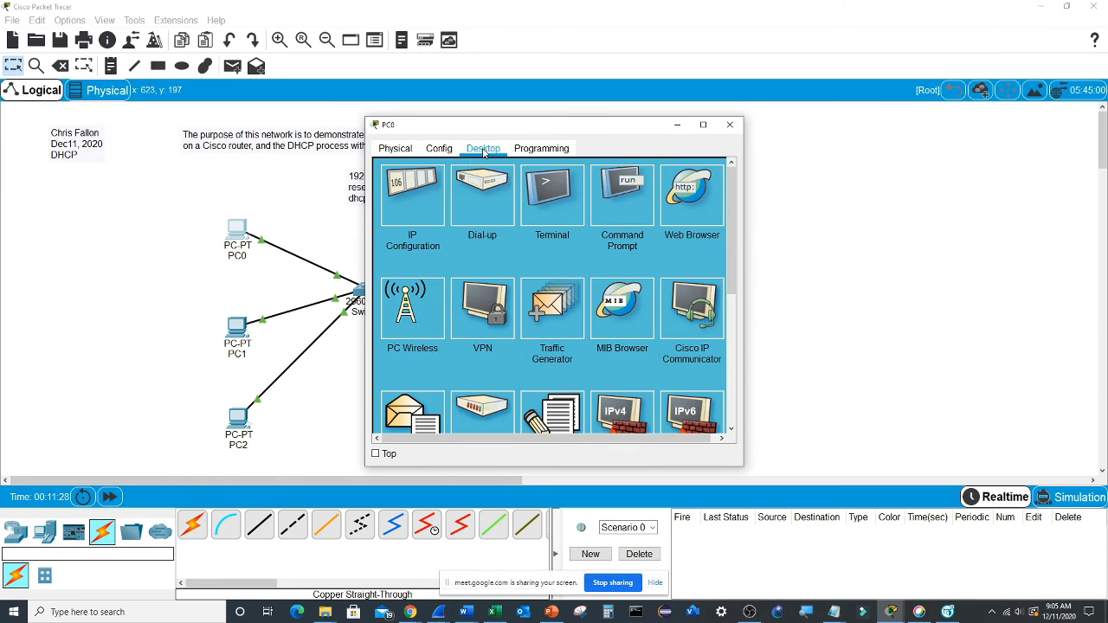
{"action": "left_click", "coordinate": [419, 203]}
{"action": "left_click", "coordinate": [387, 219]}
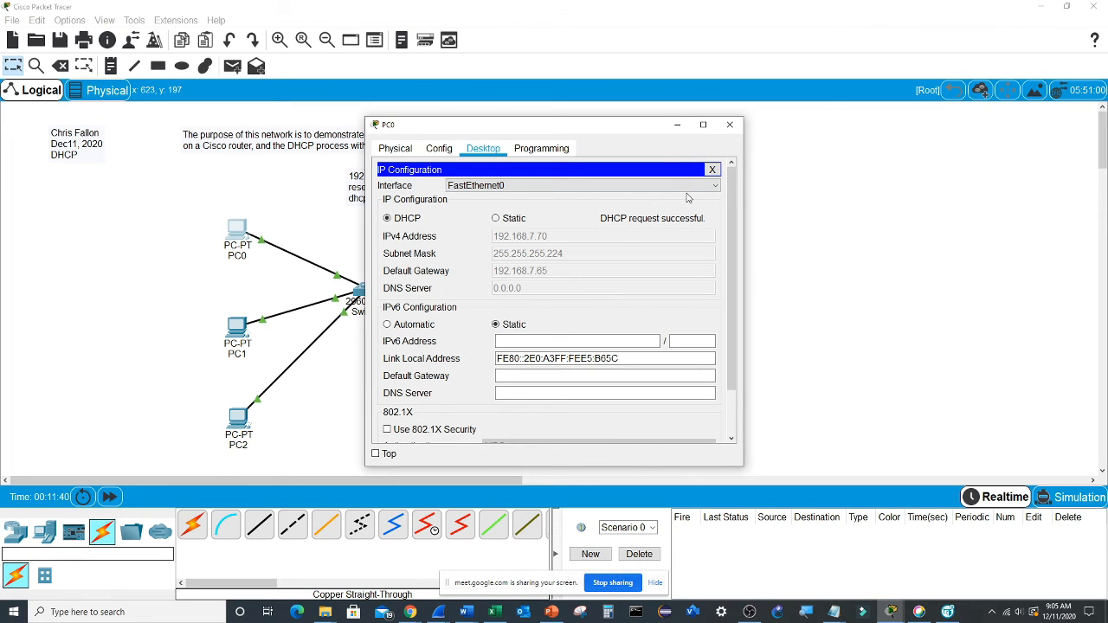
{"action": "left_click", "coordinate": [678, 127]}
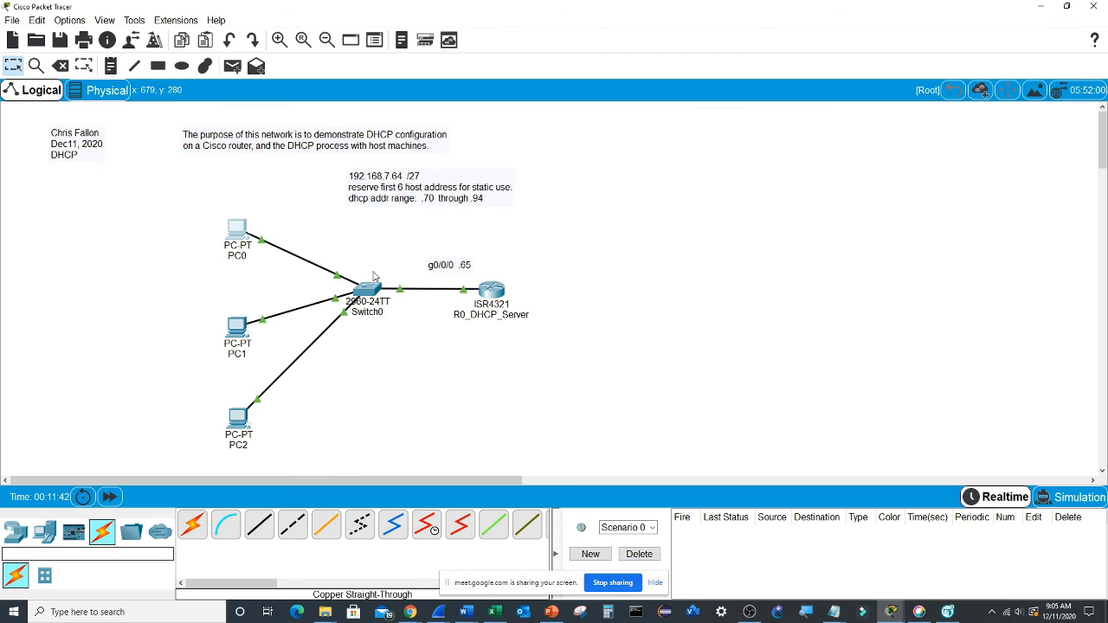
- Move PC1 up level with Switch0 and set its IP configuration on FastEthernet0 to DHCP
{"action": "left_click_drag", "start_coordinate": [238, 325], "coordinate": [241, 298]}
{"action": "left_click", "coordinate": [240, 299]}
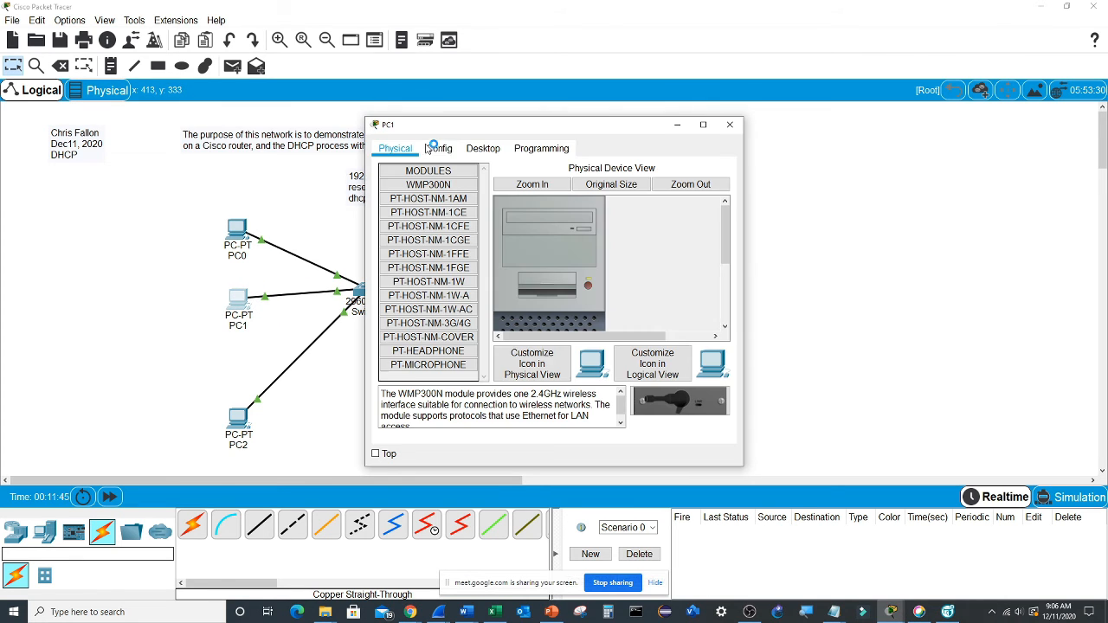
{"action": "left_click", "coordinate": [486, 149]}
{"action": "left_click", "coordinate": [426, 204]}
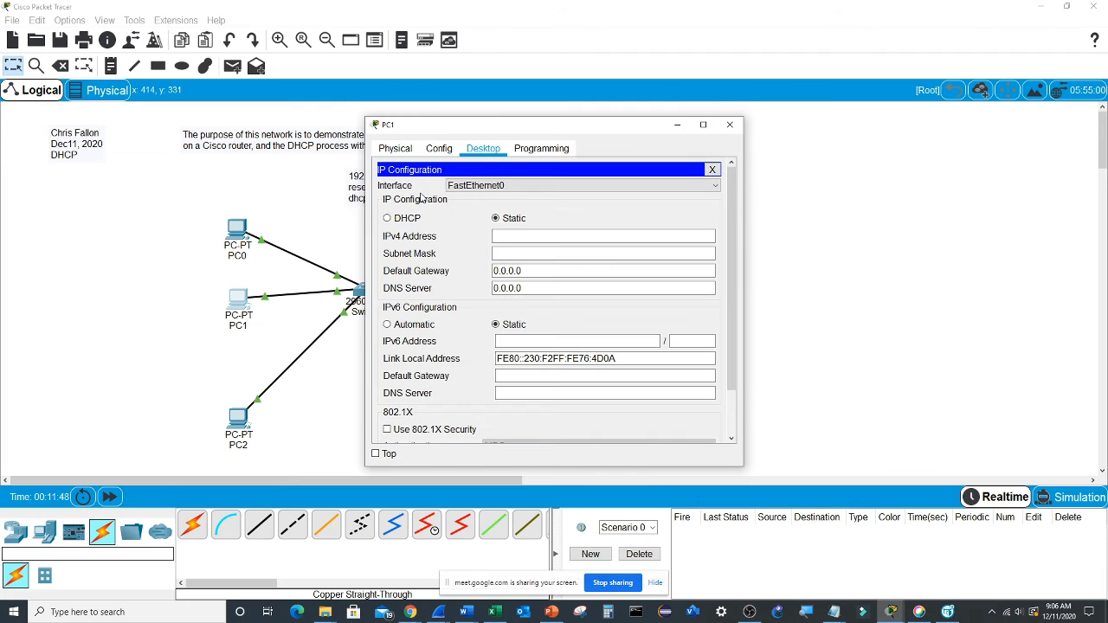
{"action": "left_click", "coordinate": [407, 221]}
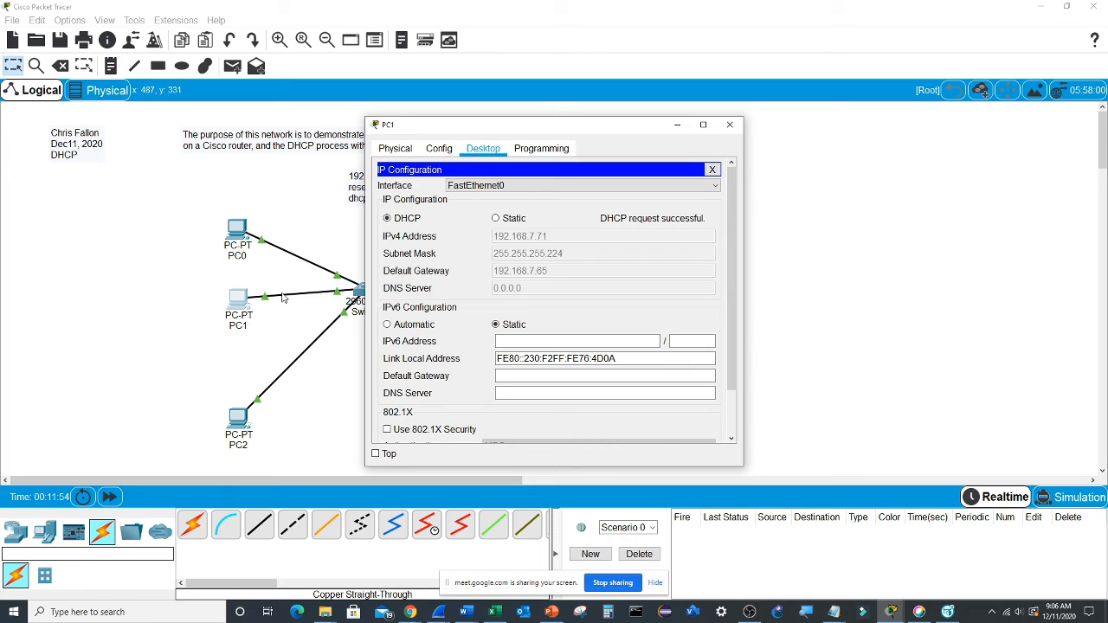
- Open PC2's IP configuration
{"action": "left_click", "coordinate": [241, 424]}
{"action": "left_click", "coordinate": [485, 149]}
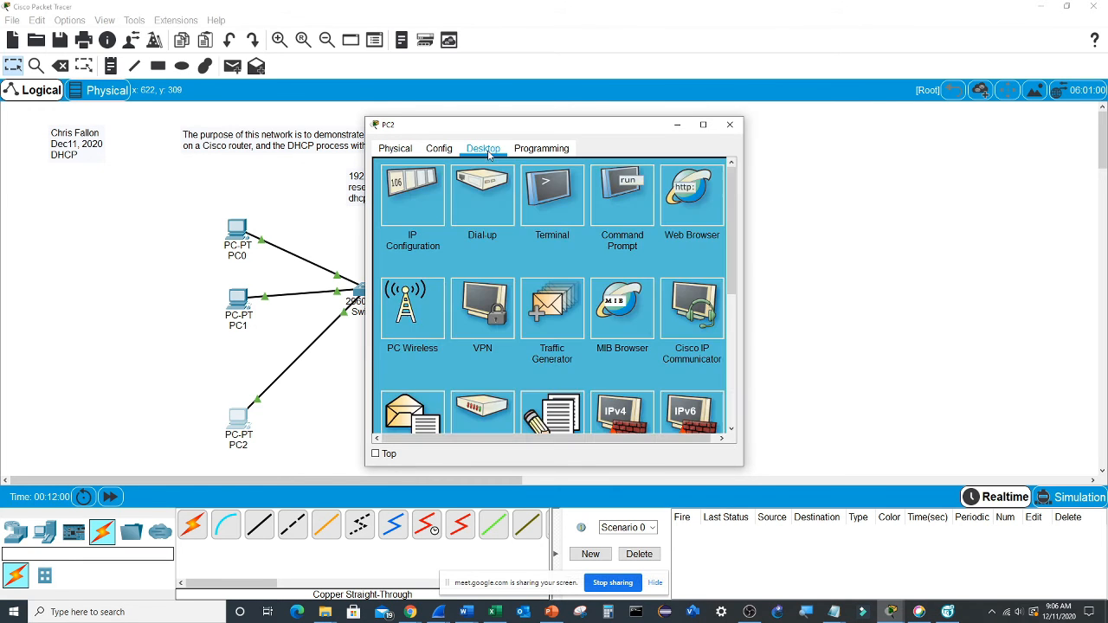
{"action": "left_click", "coordinate": [417, 196]}
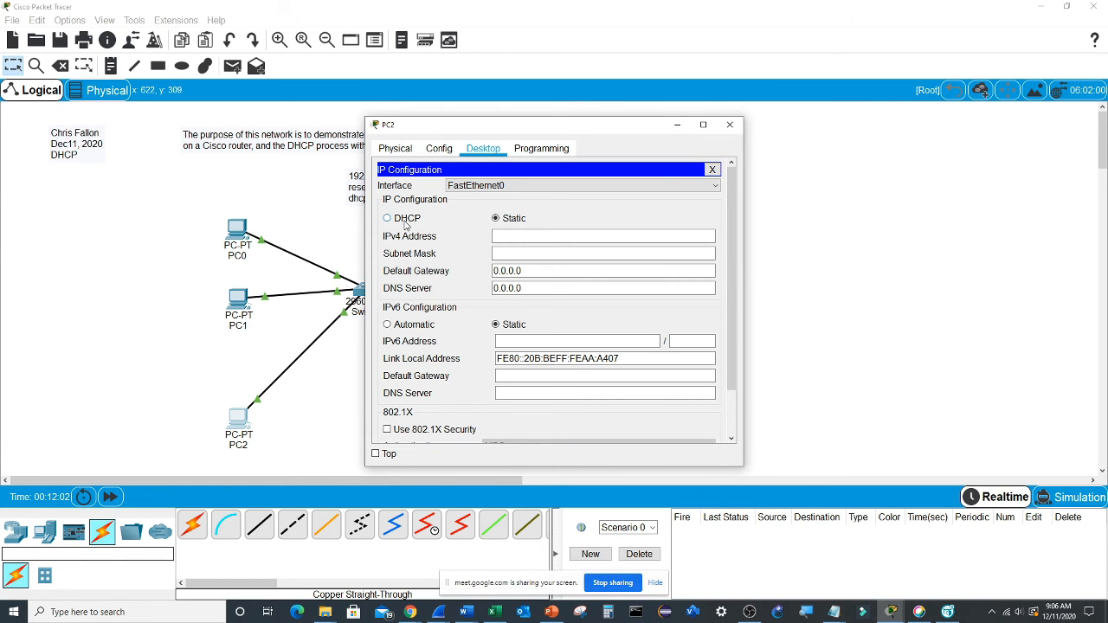
- Switch to simulation mode and restrict the event list filters to DHCP only
{"action": "left_click", "coordinate": [1066, 500]}
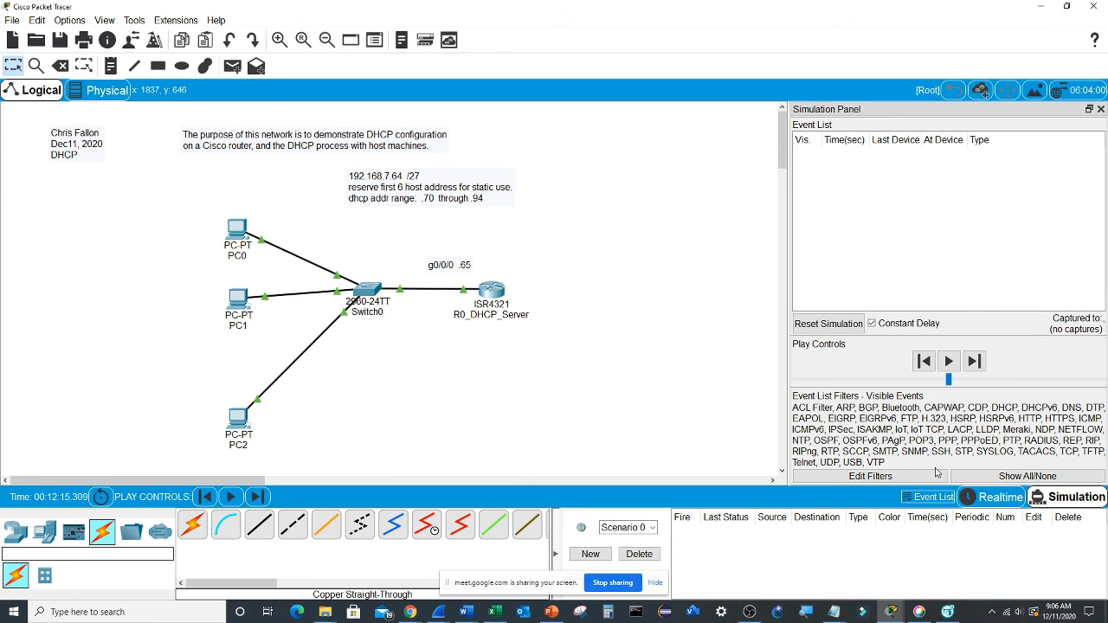
{"action": "left_click", "coordinate": [1005, 478]}
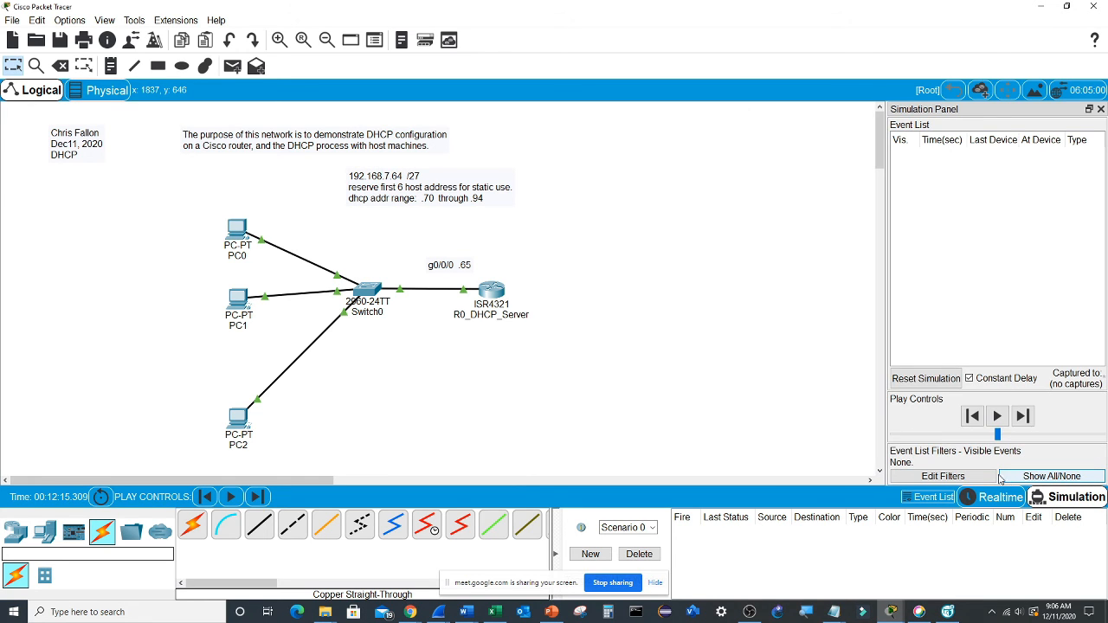
{"action": "left_click", "coordinate": [943, 477]}
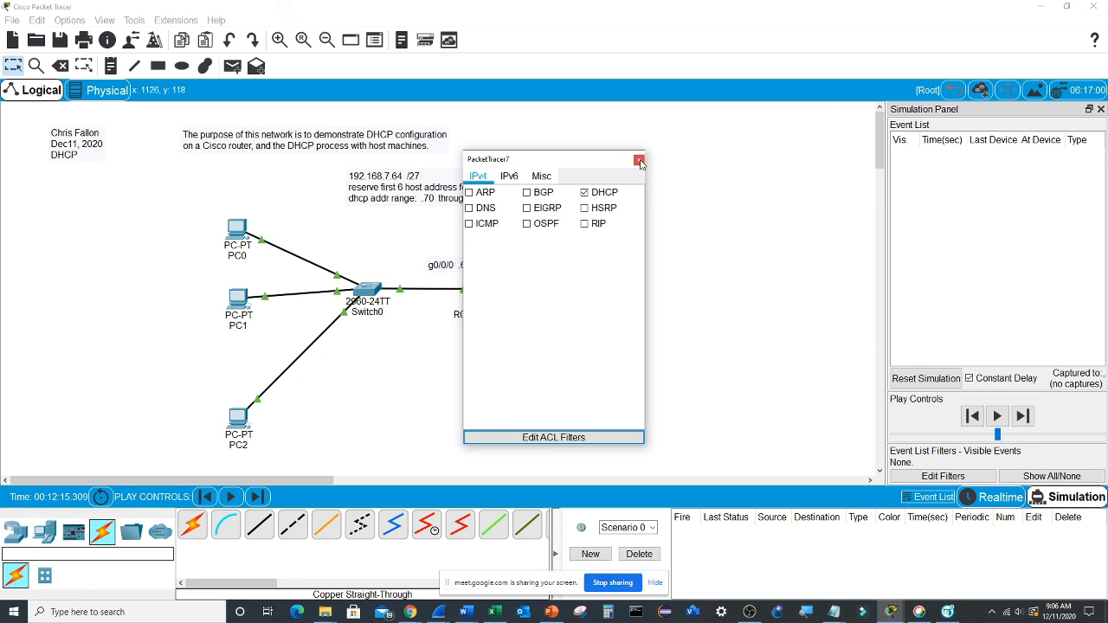
{"action": "left_click", "coordinate": [639, 161]}
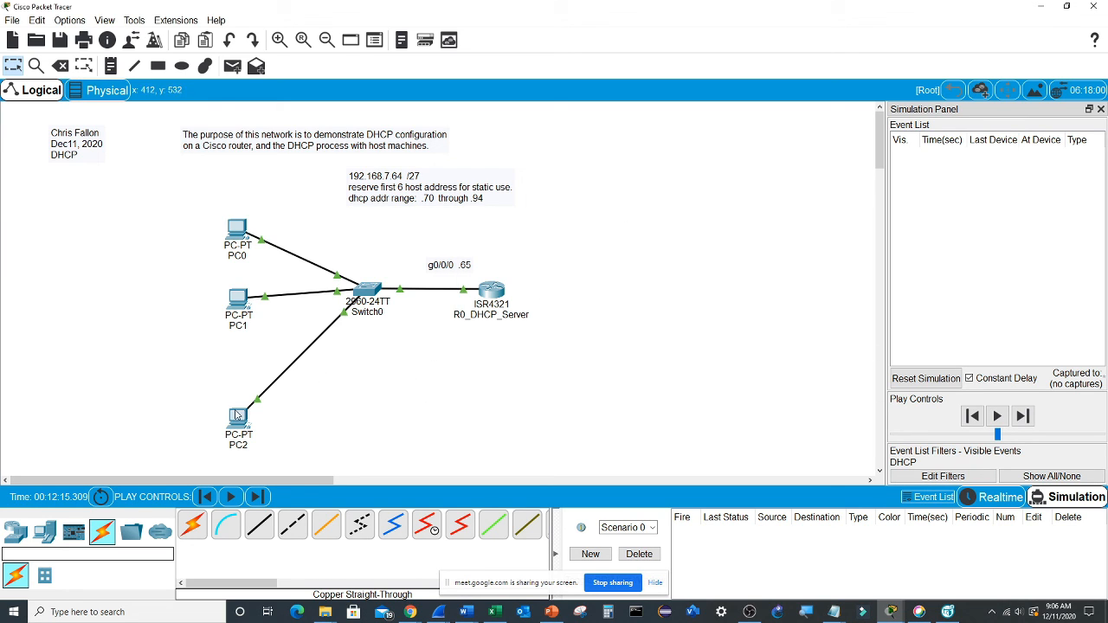
- Set PC2's IP configuration on FastEthernet0 to DHCP and minimize its window
{"action": "left_click", "coordinate": [238, 415]}
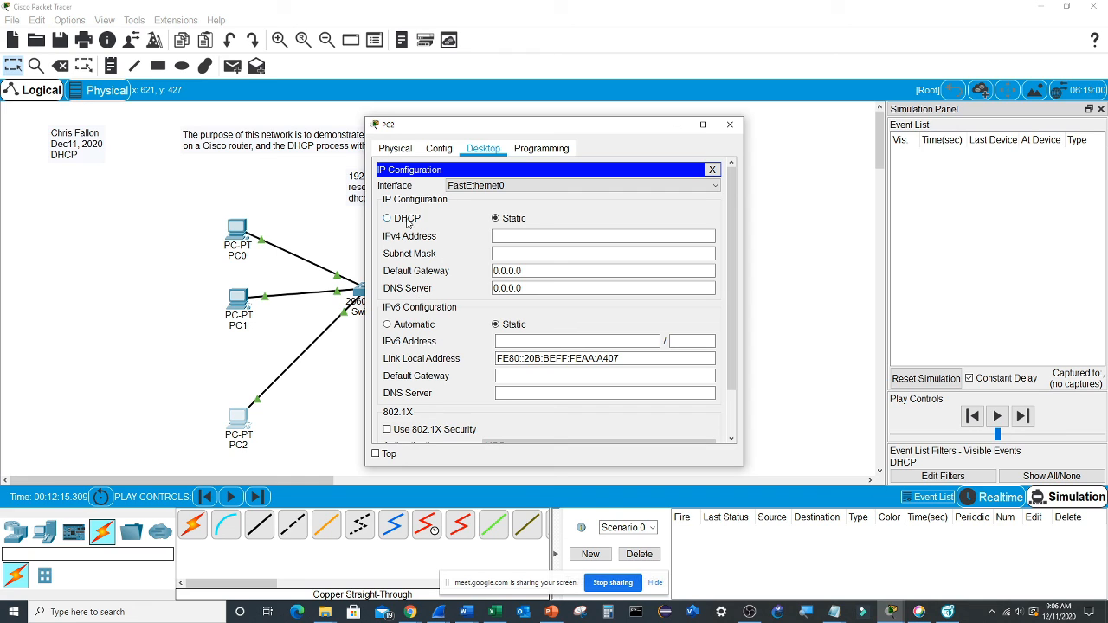
{"action": "left_click", "coordinate": [389, 218]}
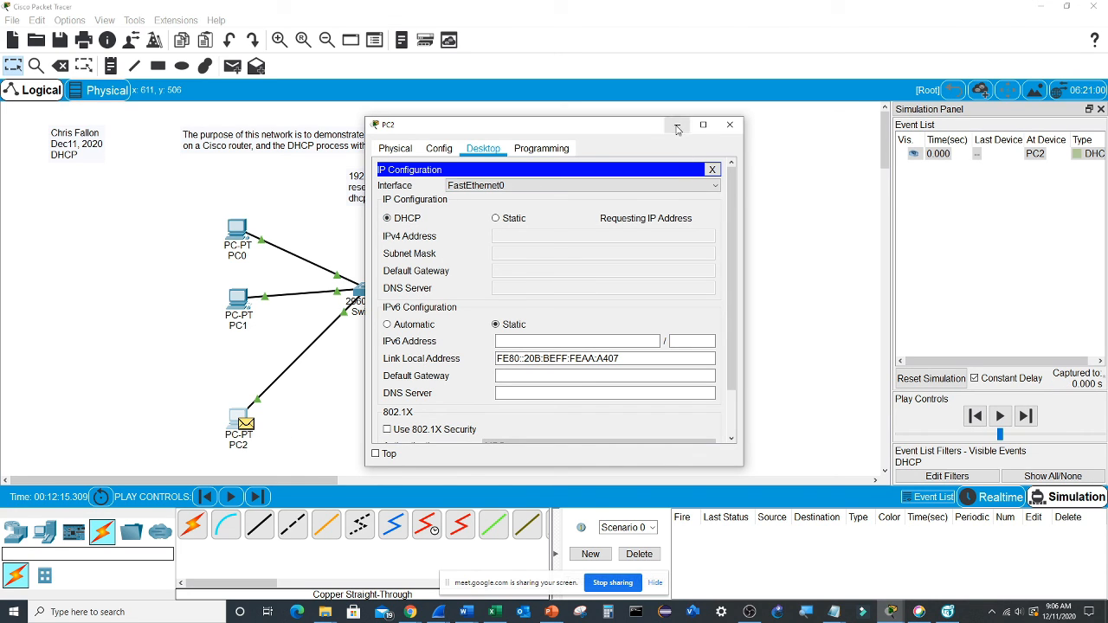
{"action": "left_click", "coordinate": [678, 126]}
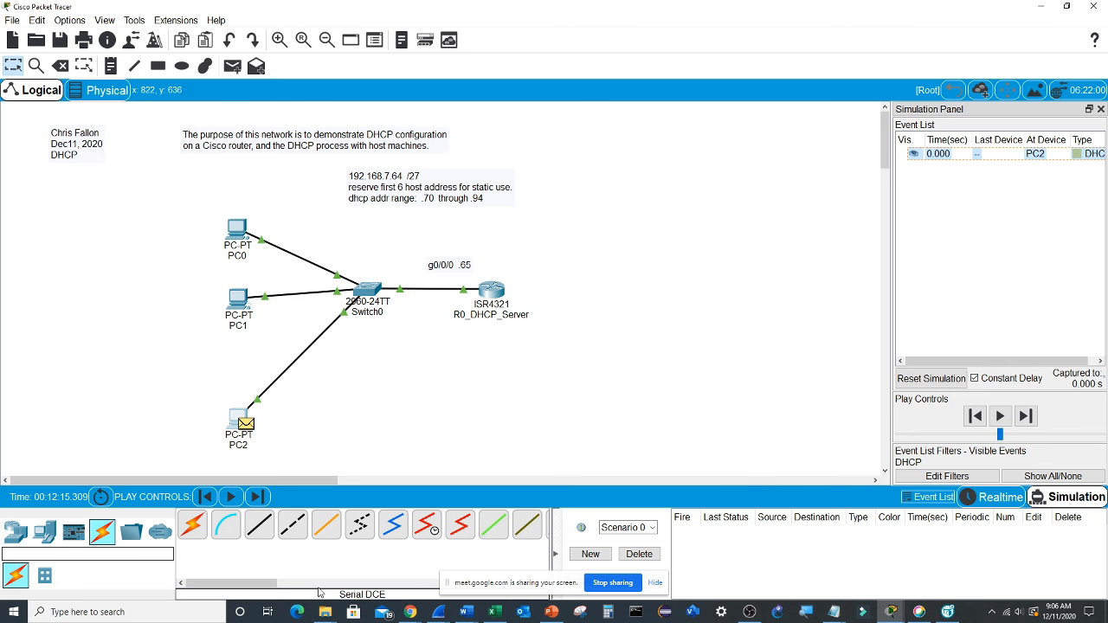
- Advance the simulation by one event and check the source and type of the packet at Switch0
{"action": "left_click", "coordinate": [257, 496]}
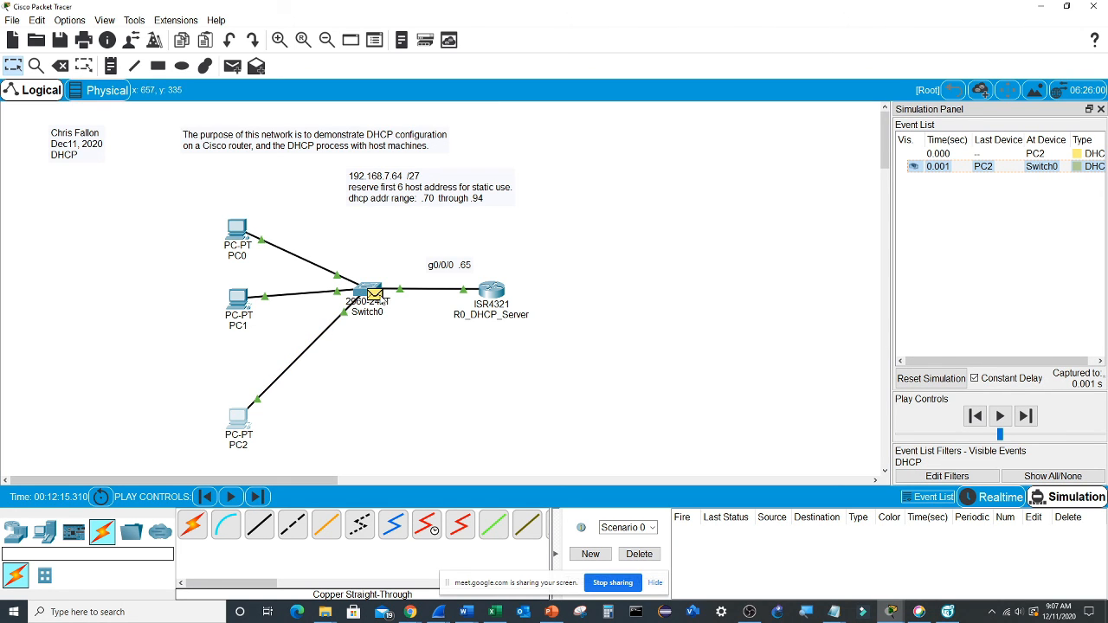
{"action": "mouse_move", "coordinate": [379, 300]}
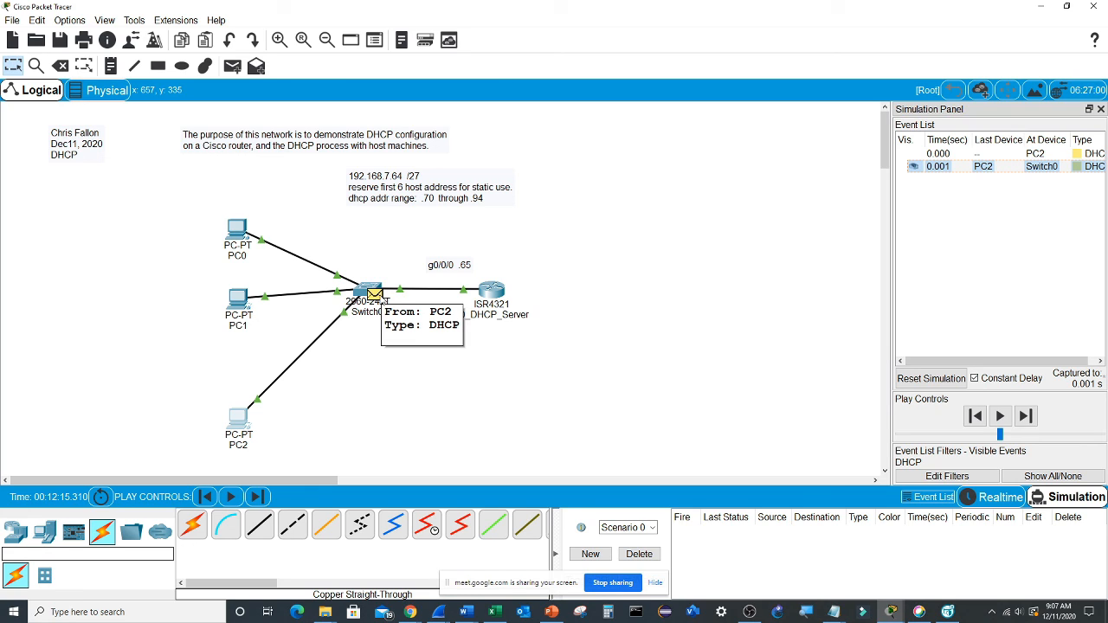